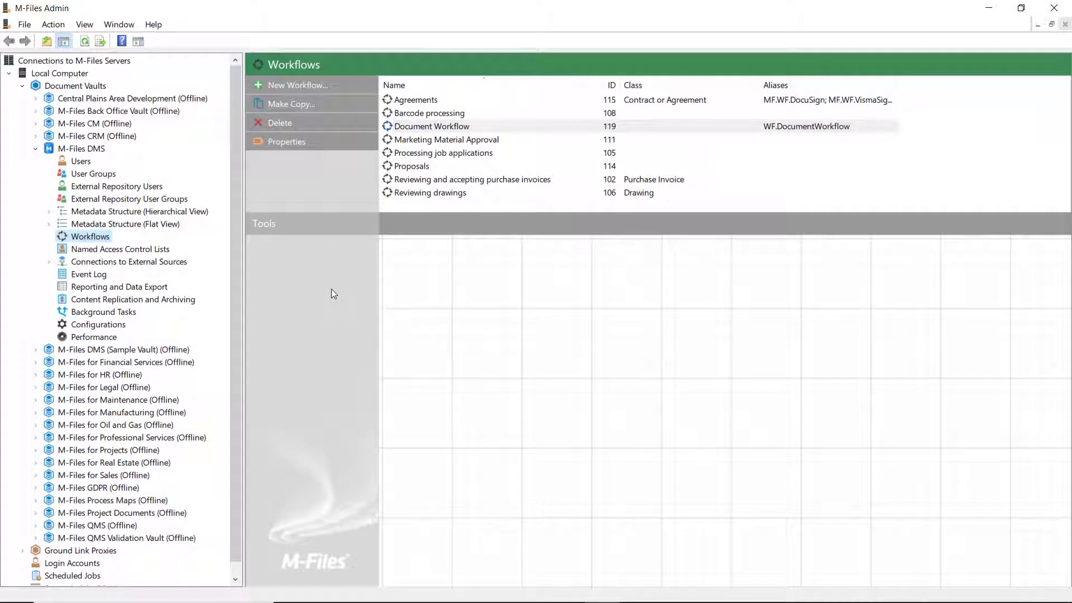
Step: Create a workflow named 'Document Review and Approval' and remove All internal users from who may see it
{"action": "left_click", "coordinate": [306, 85]}
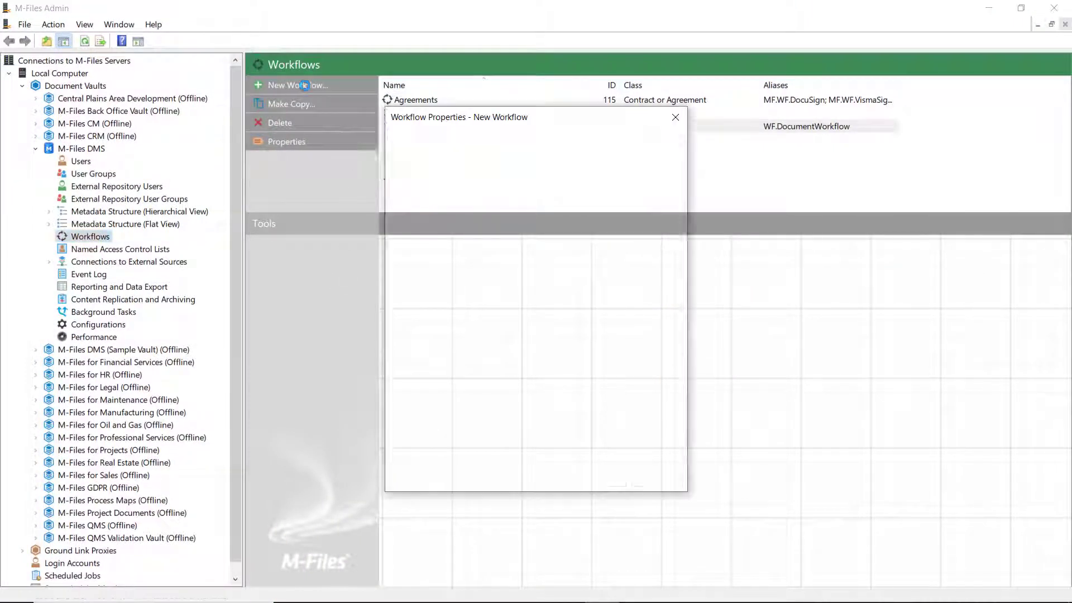
{"action": "type", "text": "Document Review and Approval"}
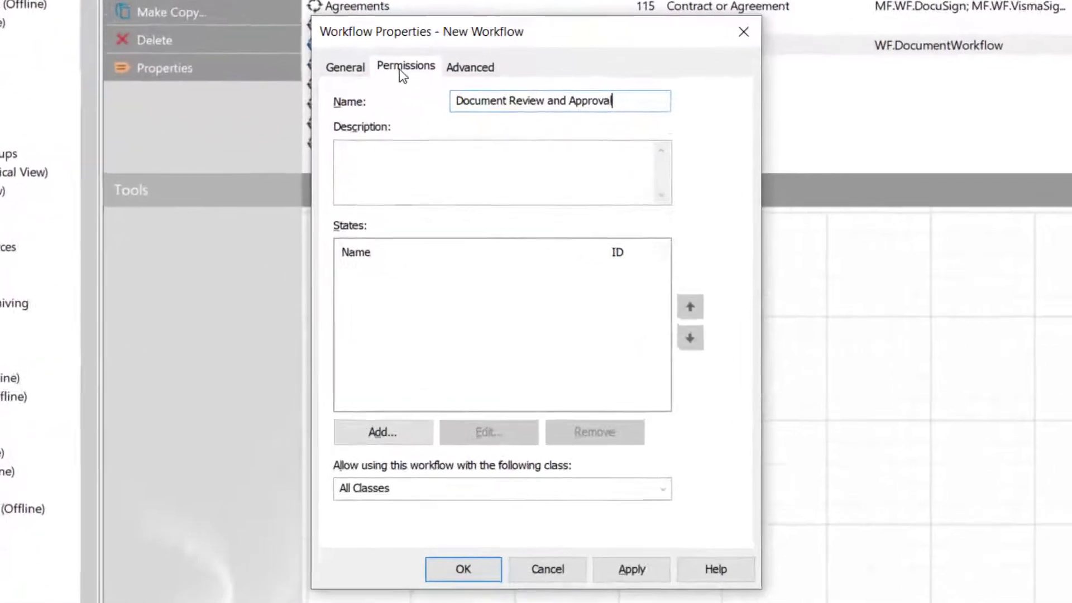
{"action": "left_click", "coordinate": [400, 69]}
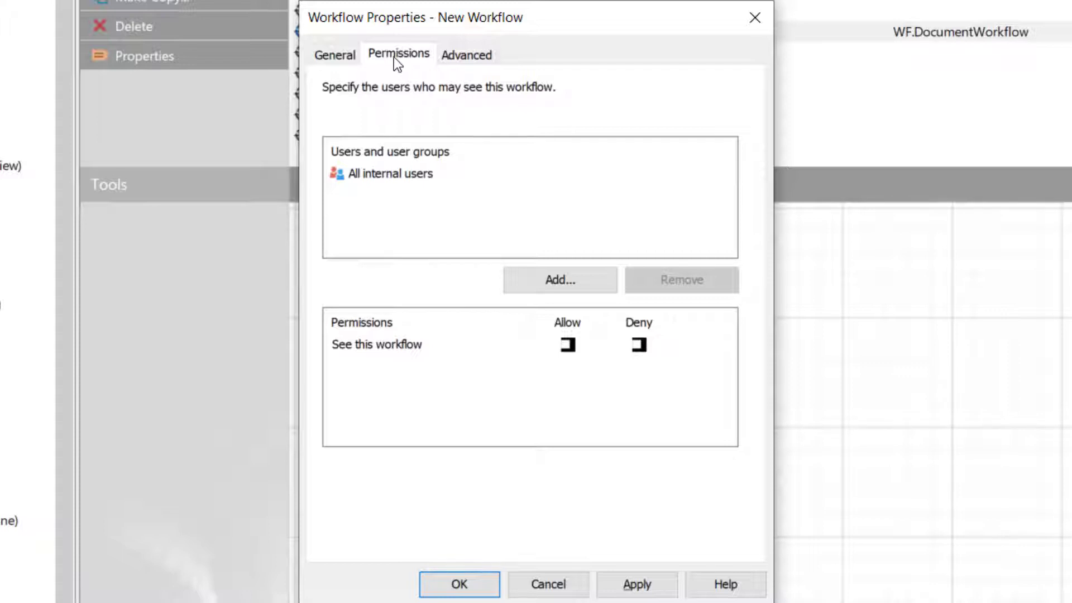
{"action": "left_click", "coordinate": [432, 174]}
{"action": "left_click", "coordinate": [684, 282]}
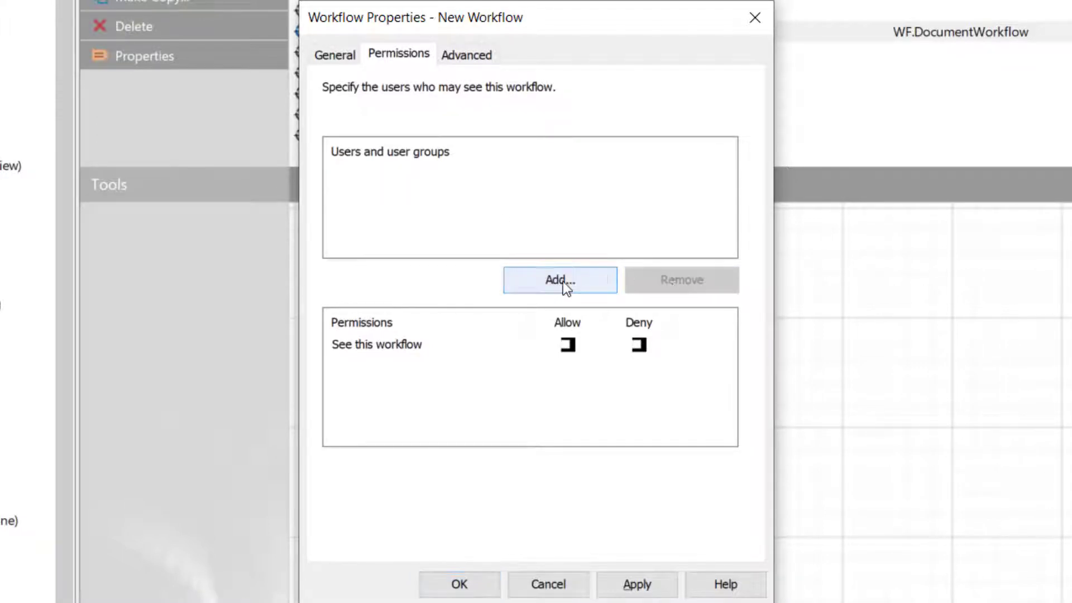
Step: Add the Training department and allow it to see this workflow
{"action": "left_click", "coordinate": [561, 280]}
{"action": "left_click_drag", "start_coordinate": [734, 255], "coordinate": [747, 368]}
{"action": "left_click", "coordinate": [447, 386]}
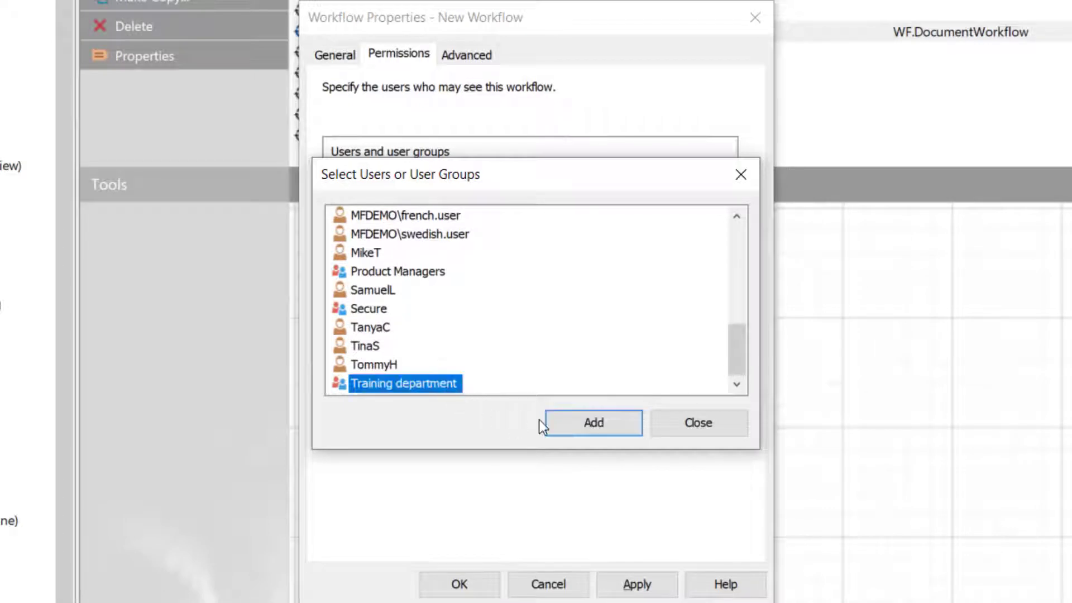
{"action": "left_click", "coordinate": [577, 423]}
{"action": "left_click", "coordinate": [427, 175]}
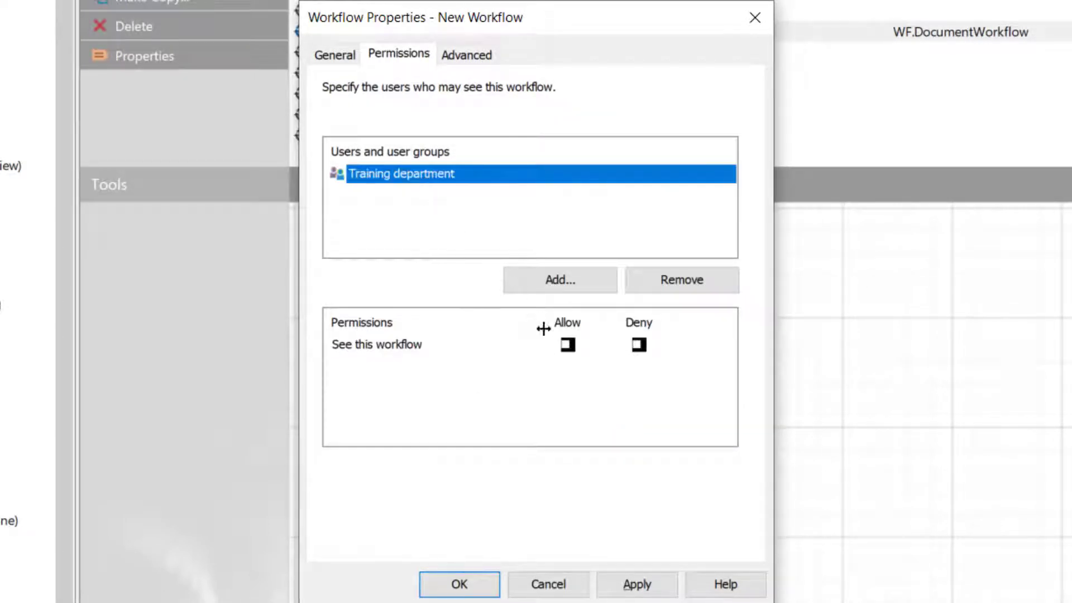
{"action": "left_click", "coordinate": [568, 346]}
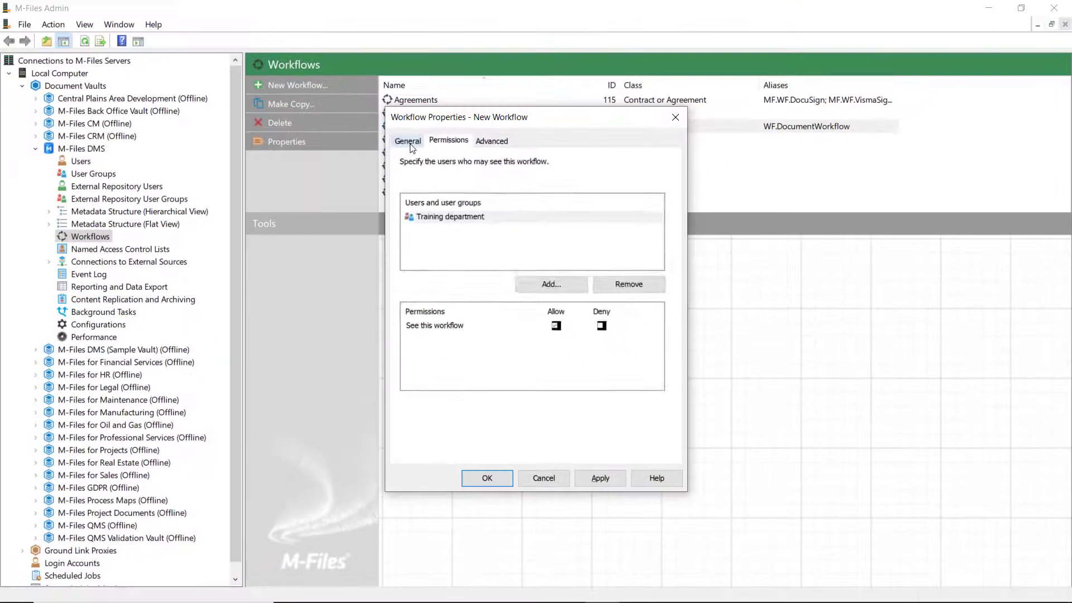
Step: Add the states Draft, Waiting to be reviewed and Waiting for approval, then confirm to view the diagram
{"action": "left_click", "coordinate": [389, 119]}
{"action": "left_click", "coordinate": [432, 401]}
{"action": "type", "text": "Draft"}
{"action": "key", "text": "Return"}
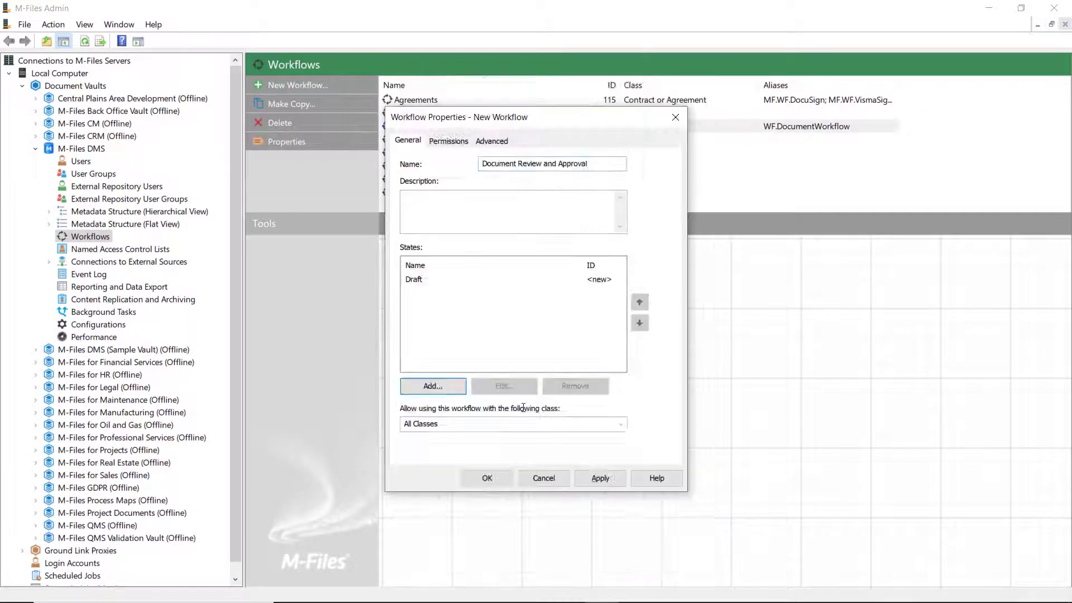
{"action": "left_click", "coordinate": [441, 389]}
{"action": "type", "text": "Waiting to"}
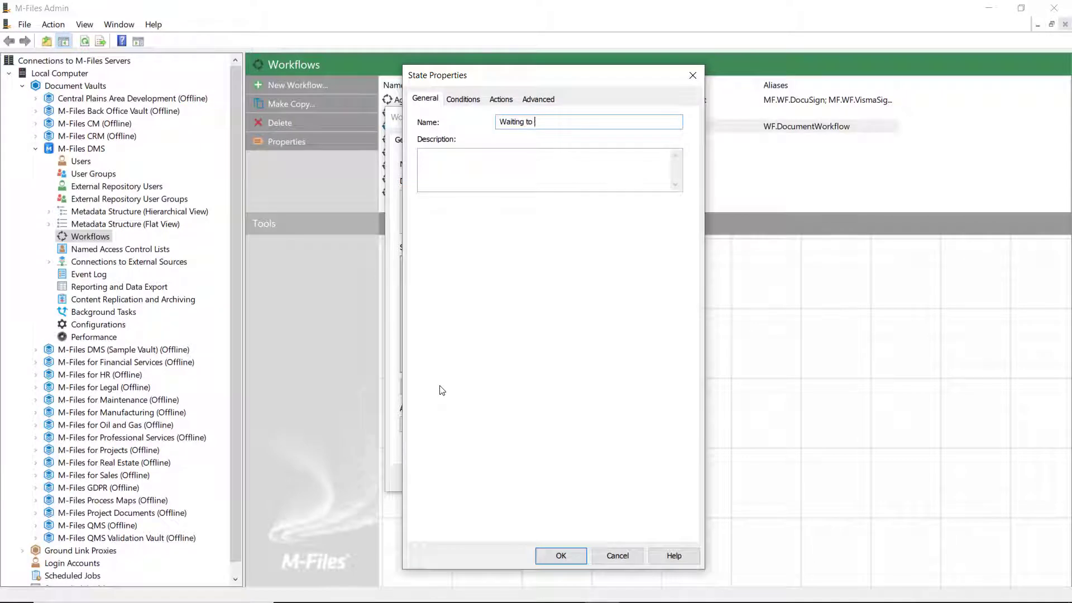
{"action": "type", "text": " be reviewed"}
{"action": "key", "text": "Return"}
{"action": "key", "text": "Return"}
{"action": "type", "text": "Waiting for approval"}
{"action": "key", "text": "Return"}
{"action": "left_click", "coordinate": [522, 580]}
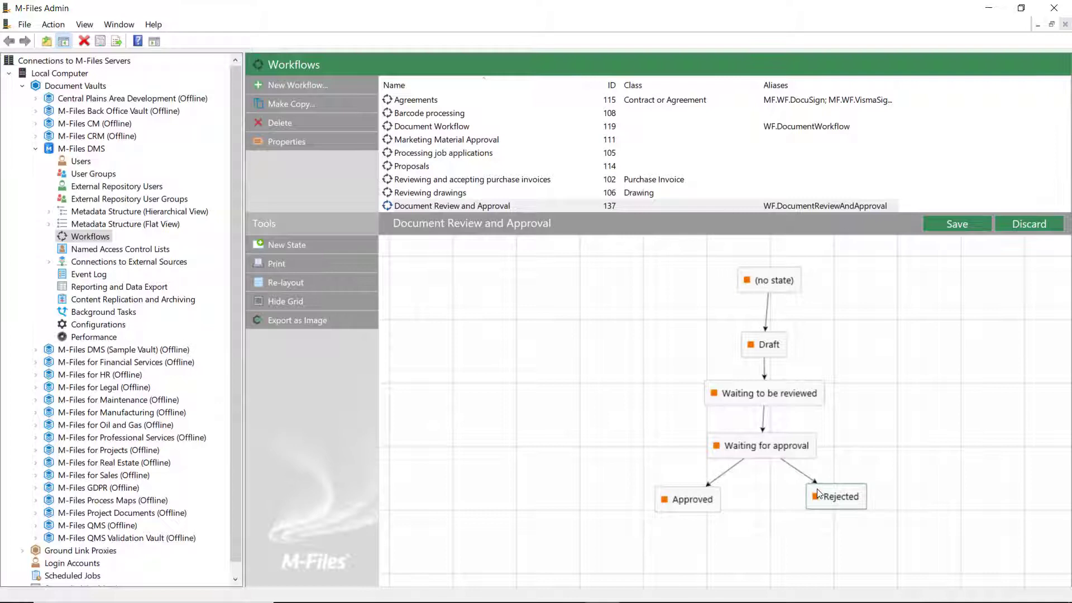
Step: Turn on custom entry permissions for the Draft state and remove All internal users
{"action": "double_click", "coordinate": [765, 346]}
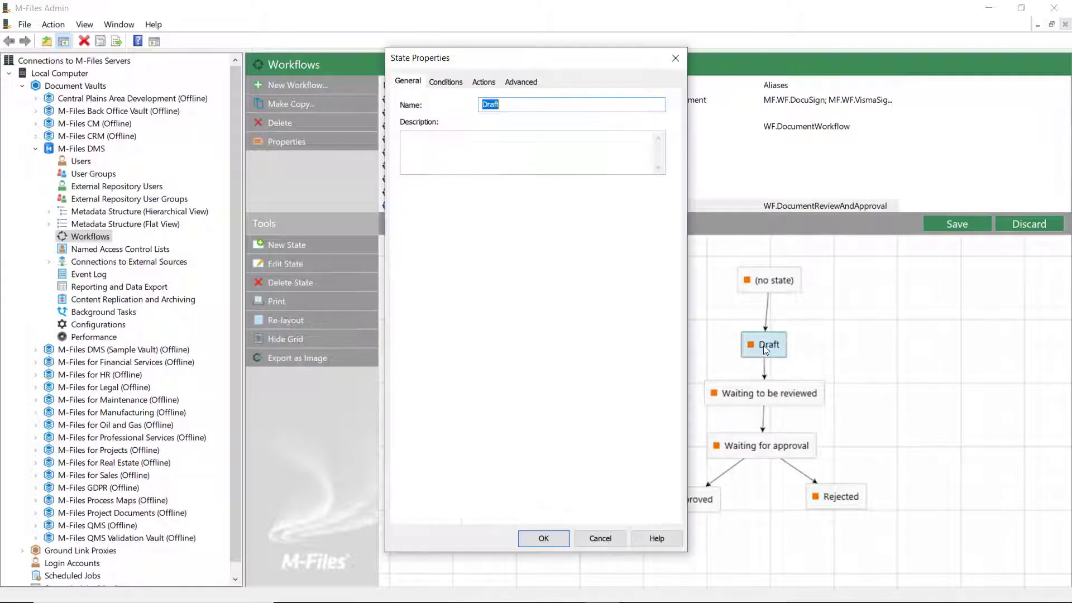
{"action": "left_click", "coordinate": [483, 82]}
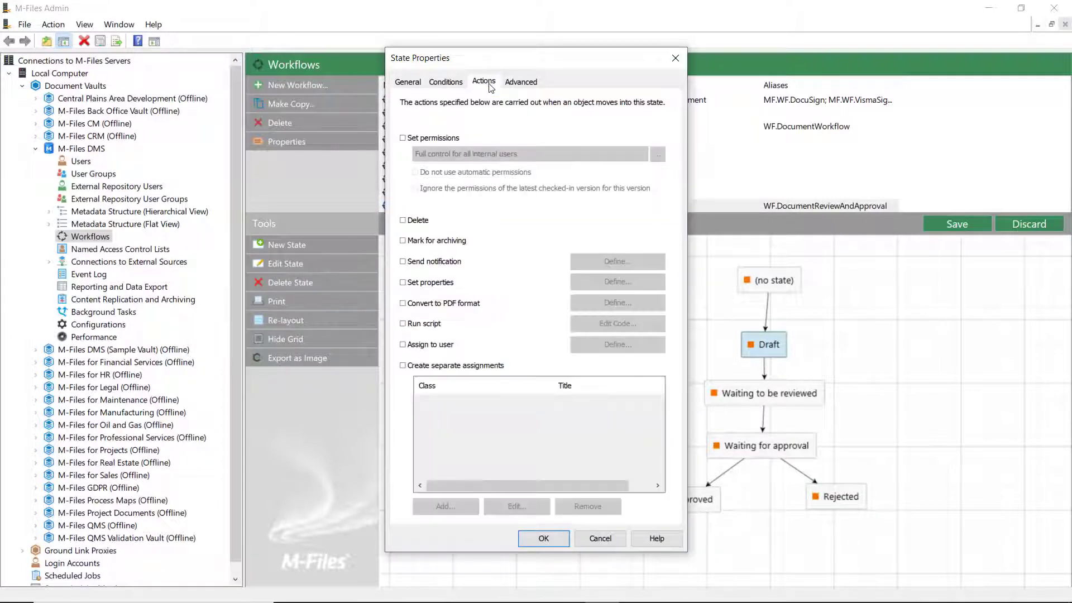
{"action": "left_click", "coordinate": [419, 139]}
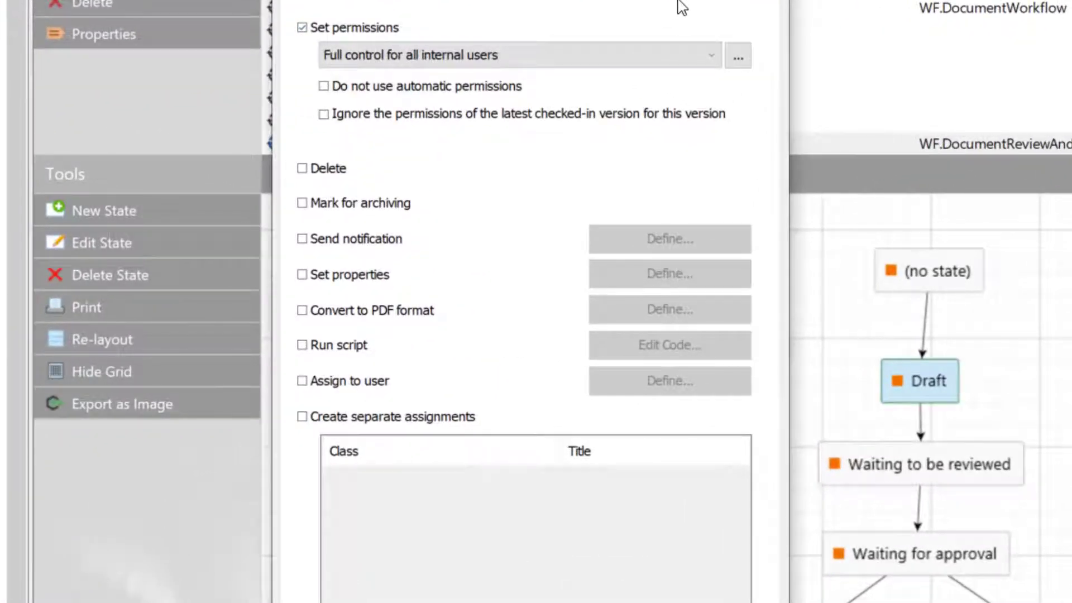
{"action": "left_click", "coordinate": [711, 55]}
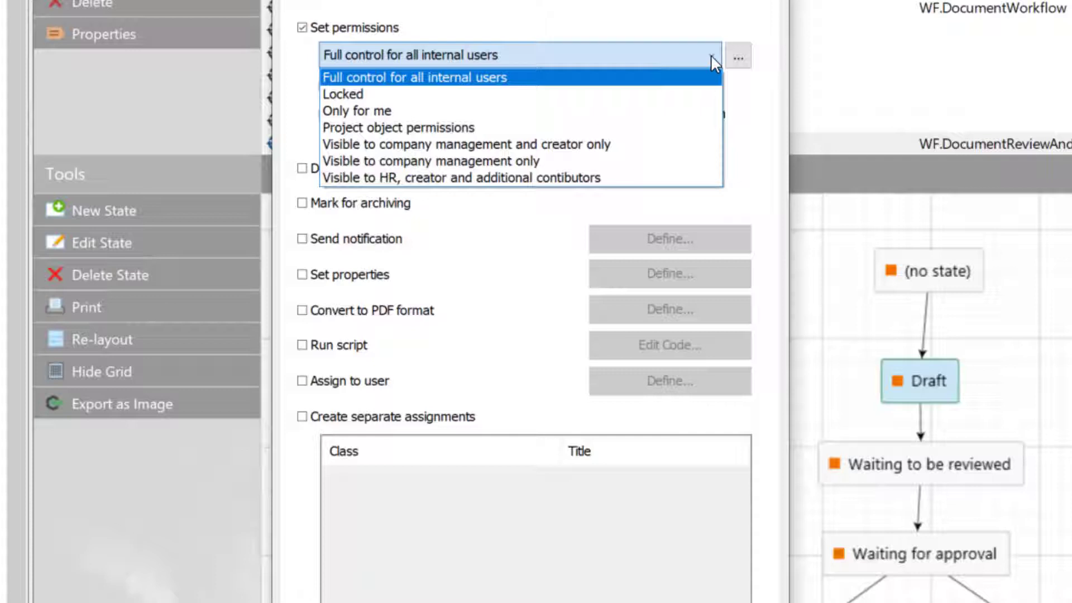
{"action": "left_click", "coordinate": [711, 55]}
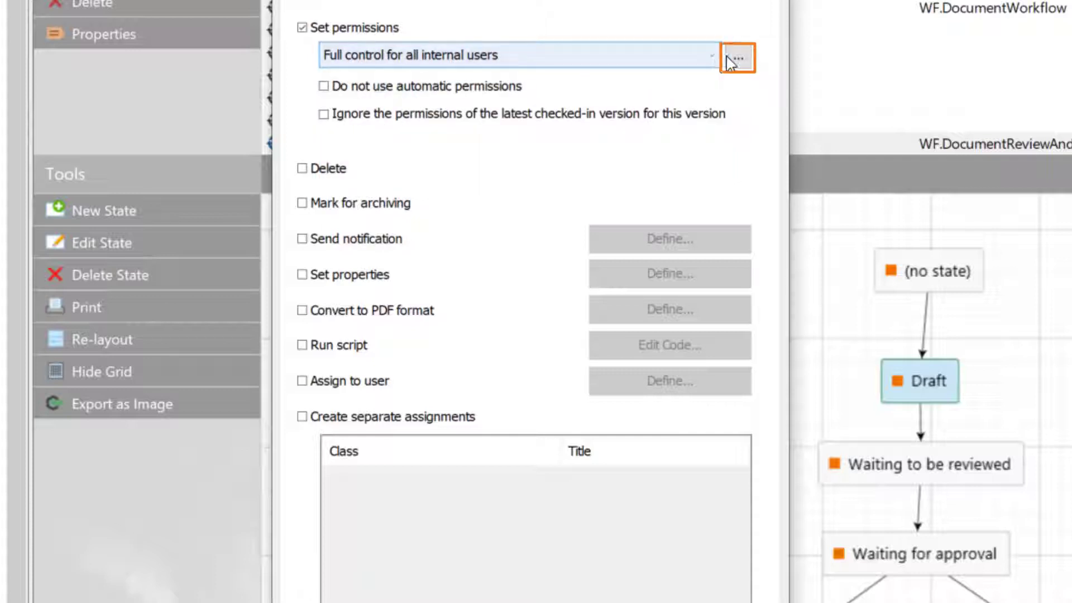
{"action": "left_click", "coordinate": [731, 59]}
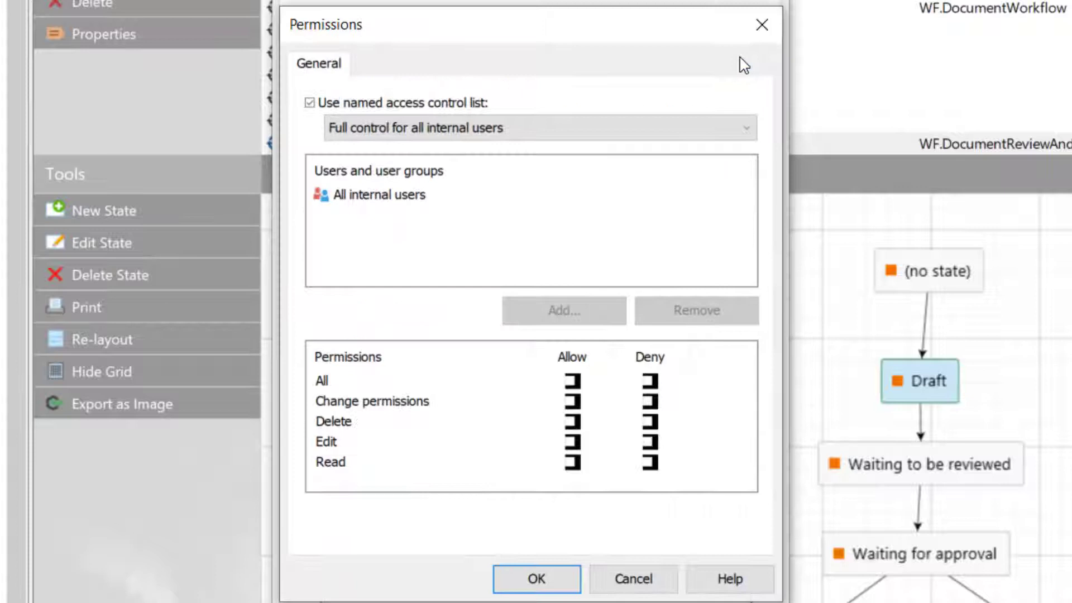
{"action": "left_click", "coordinate": [324, 102]}
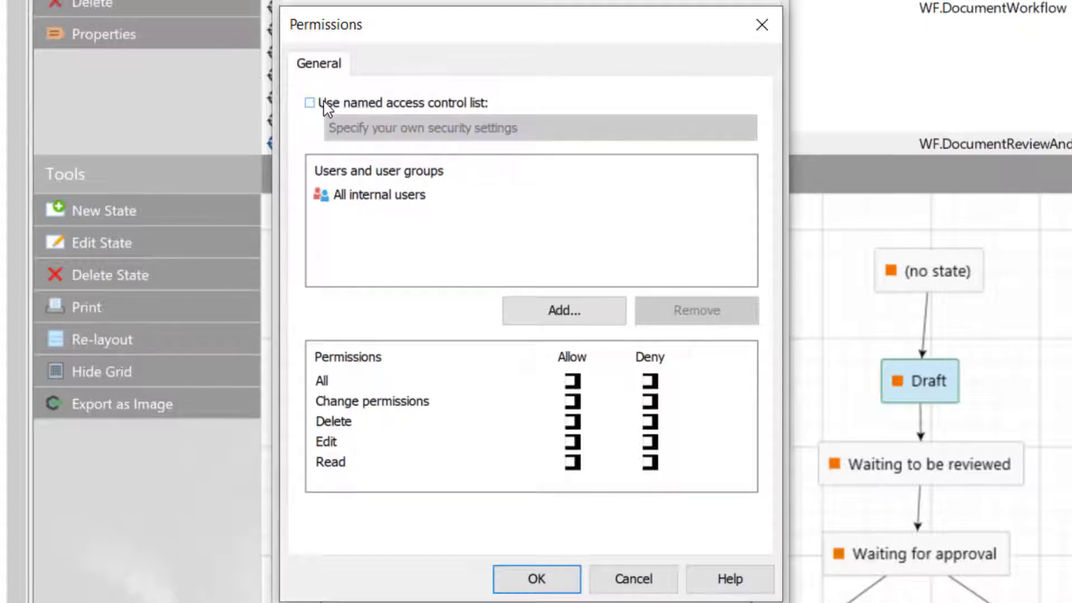
{"action": "left_click", "coordinate": [416, 197]}
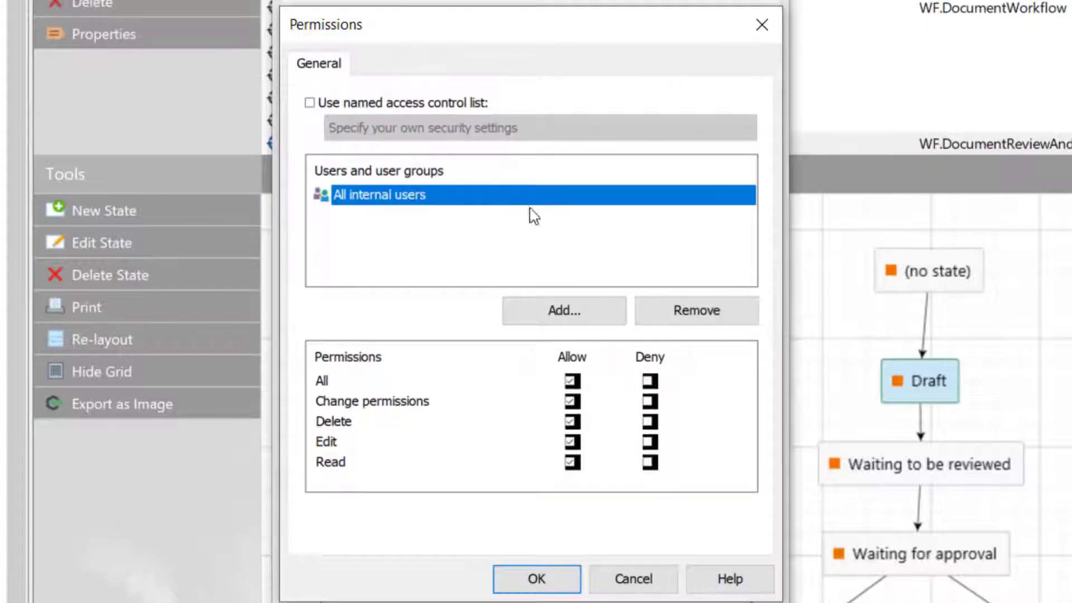
{"action": "left_click", "coordinate": [694, 312]}
Step: Add the metadata user Created by with Allow on all permissions and confirm
{"action": "left_click", "coordinate": [566, 312]}
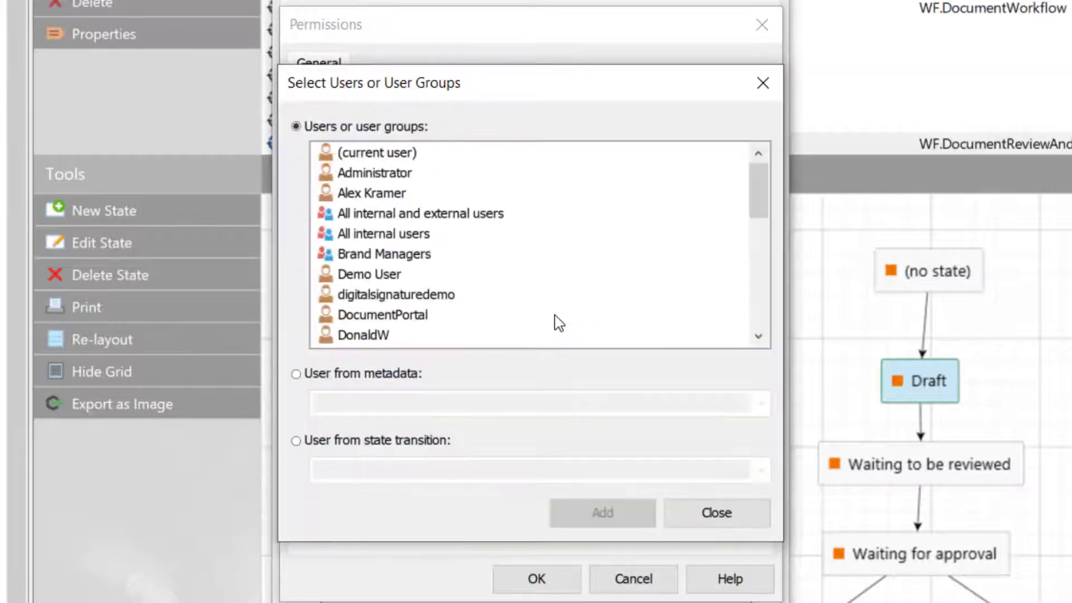
{"action": "left_click", "coordinate": [355, 380]}
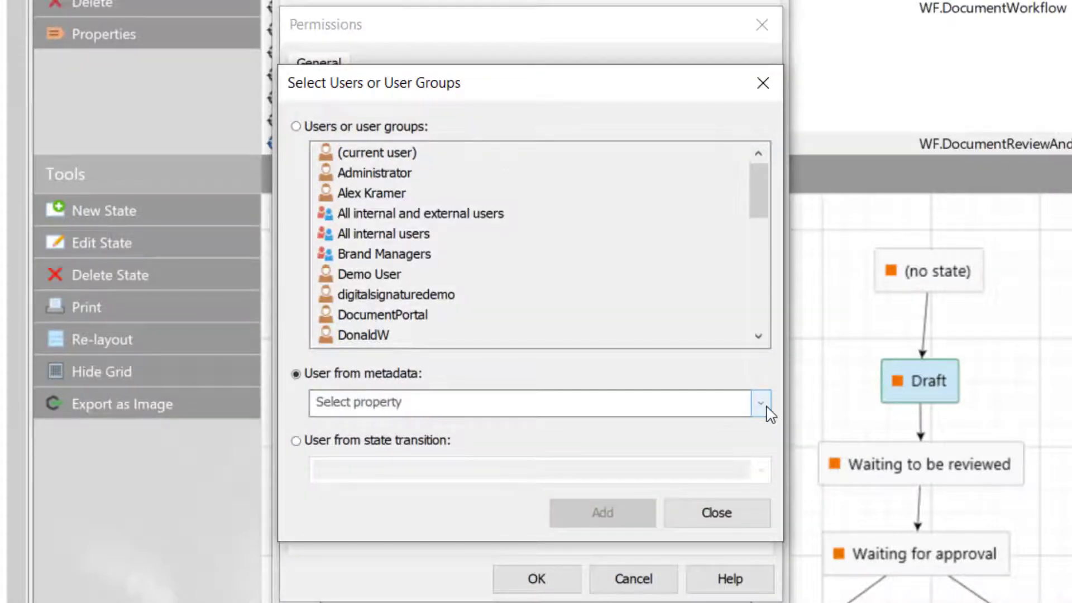
{"action": "left_click", "coordinate": [768, 408]}
{"action": "type", "text": "Case"}
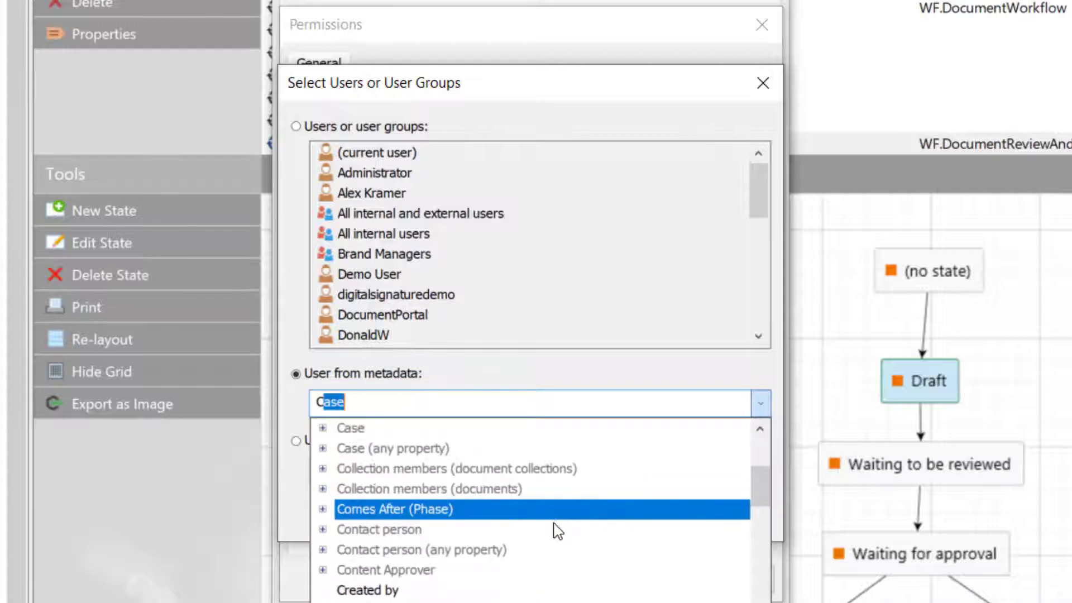
{"action": "left_click", "coordinate": [450, 589]}
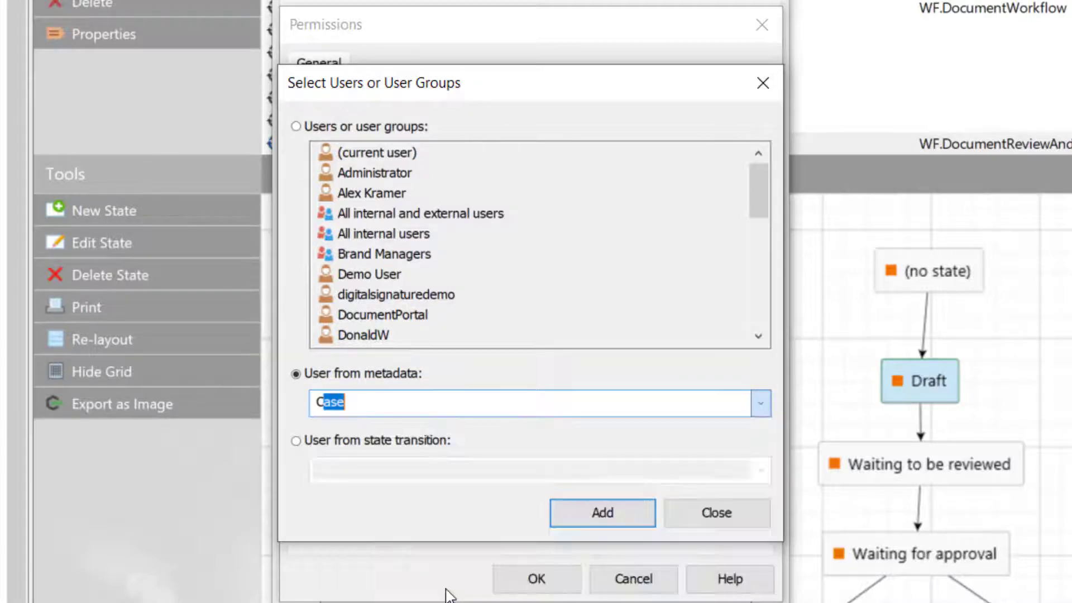
{"action": "left_click", "coordinate": [587, 527]}
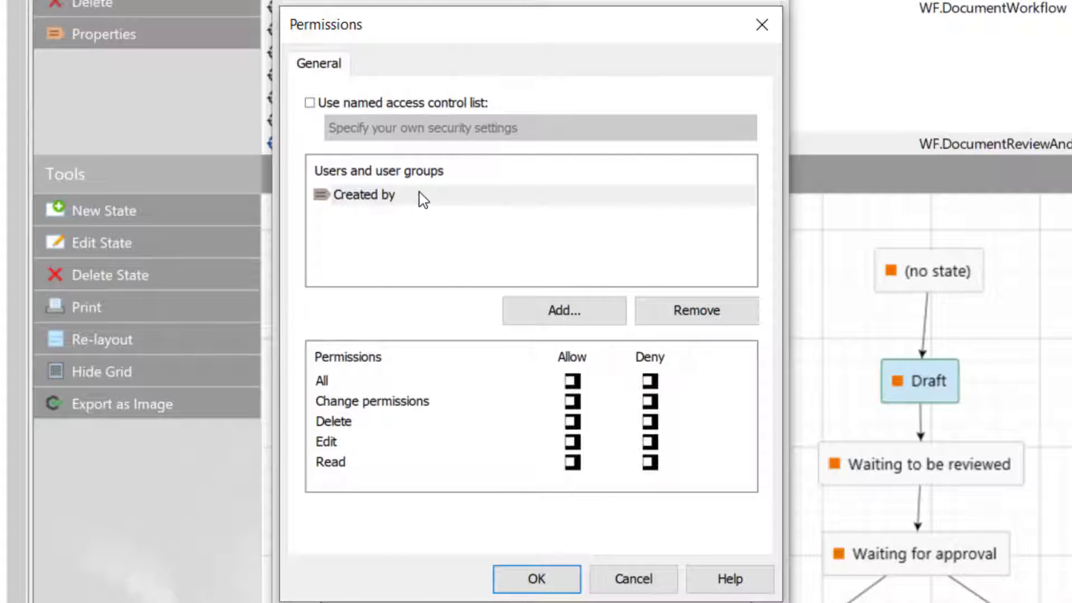
{"action": "left_click", "coordinate": [422, 199]}
{"action": "left_click", "coordinate": [573, 382]}
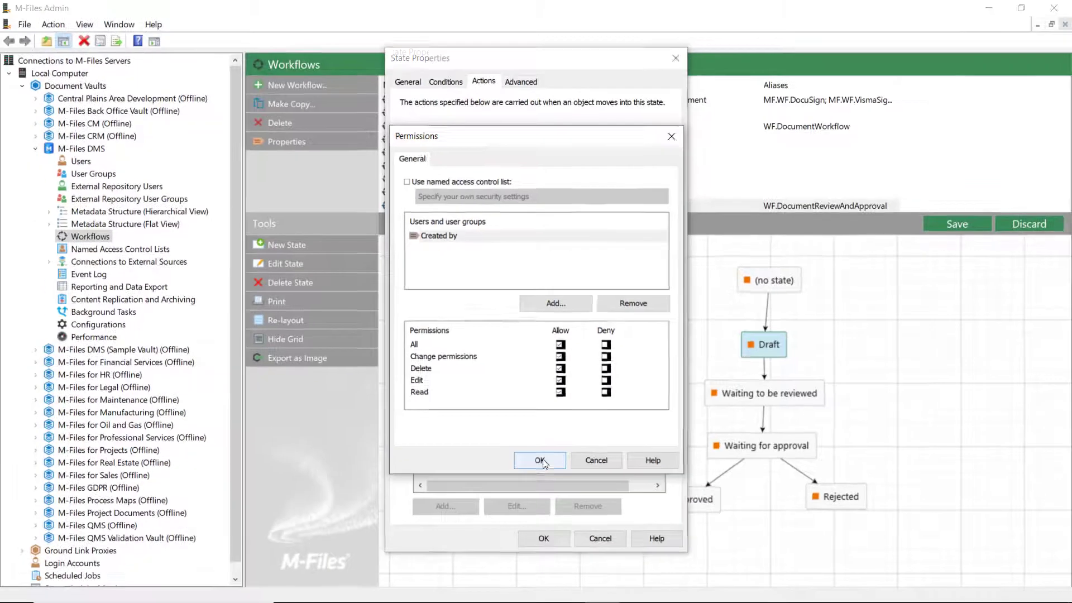
{"action": "left_click", "coordinate": [537, 579]}
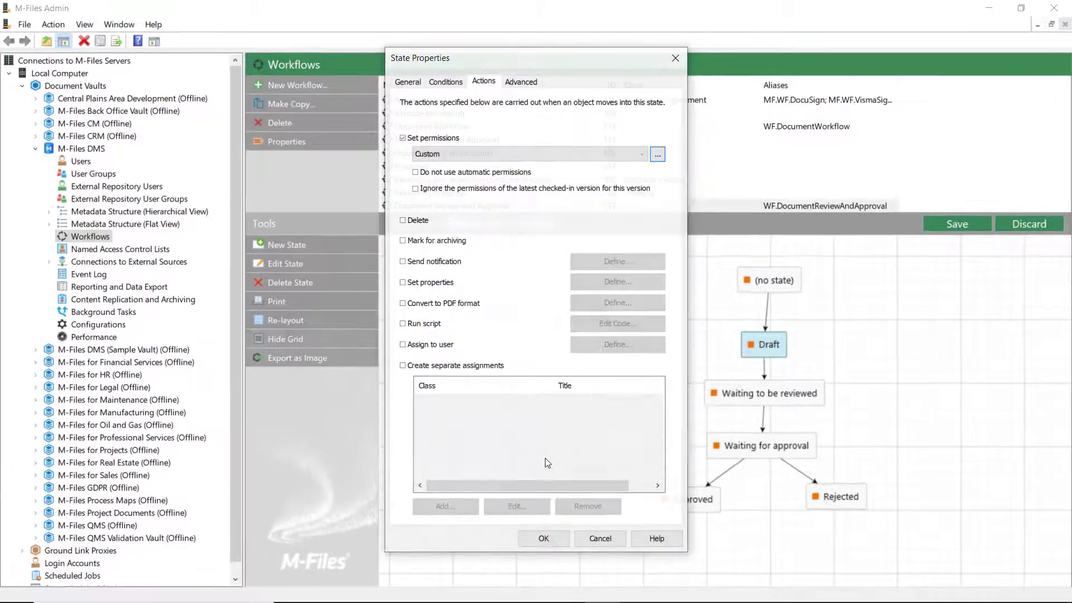
Step: Save the Draft state and remove All internal users from the Draft to Waiting to be reviewed transition
{"action": "left_click", "coordinate": [550, 538]}
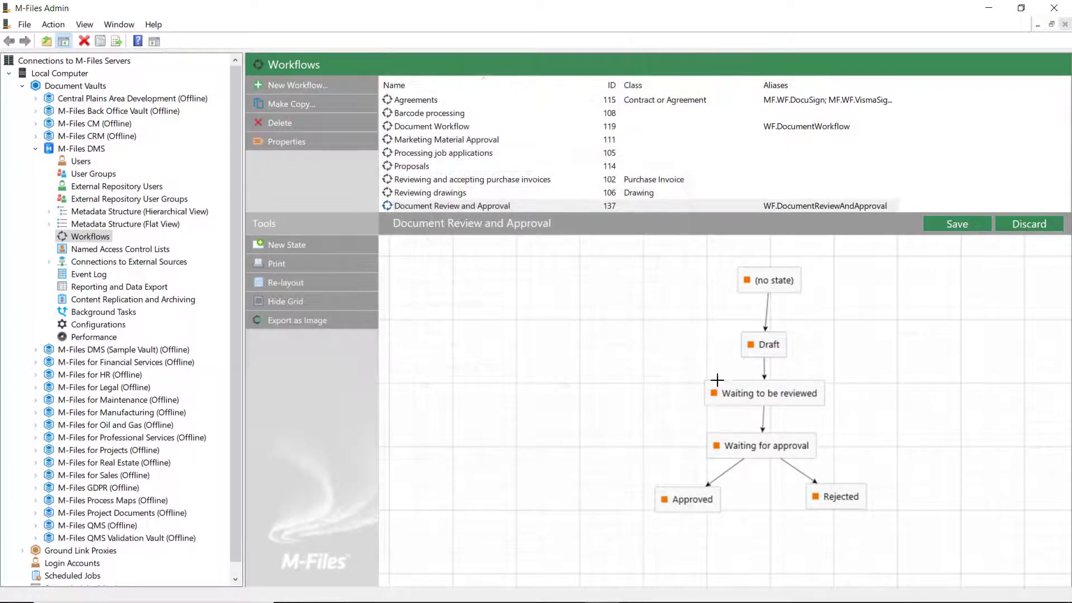
{"action": "left_click", "coordinate": [765, 370]}
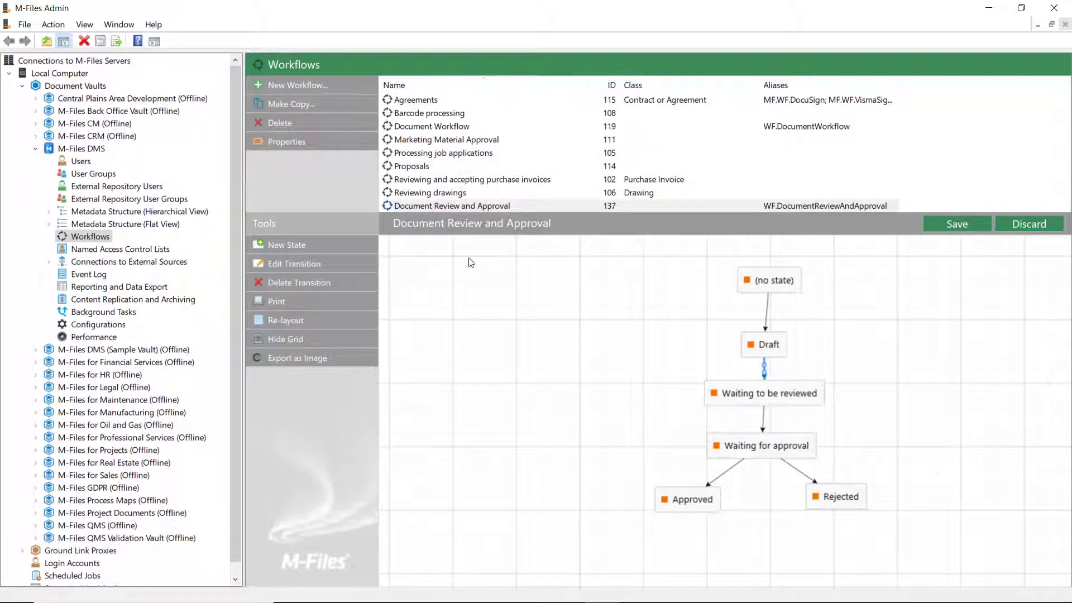
{"action": "left_click", "coordinate": [310, 269]}
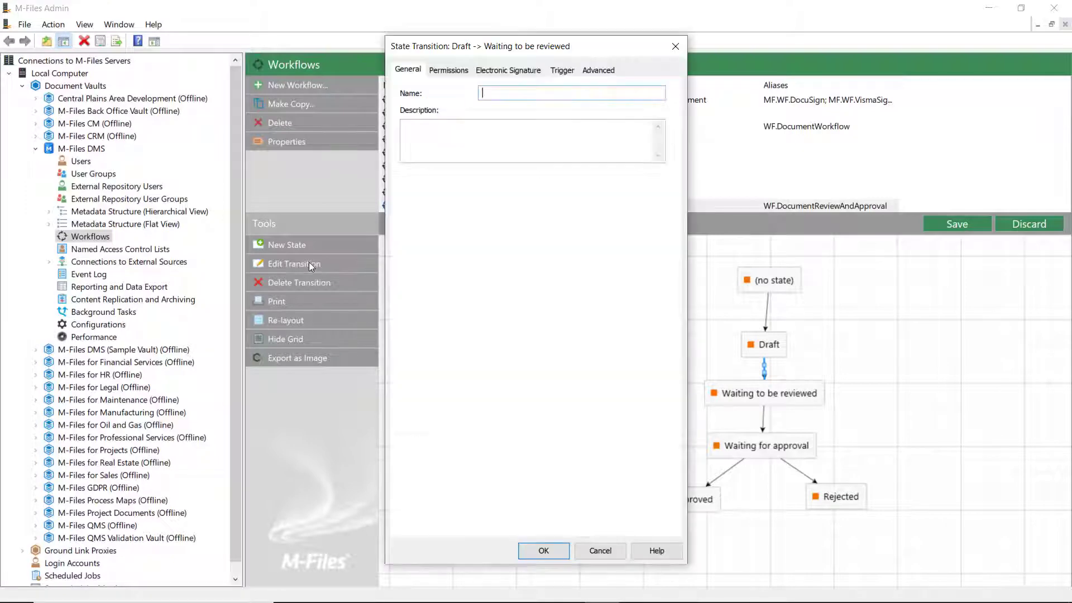
{"action": "left_click", "coordinate": [448, 70]}
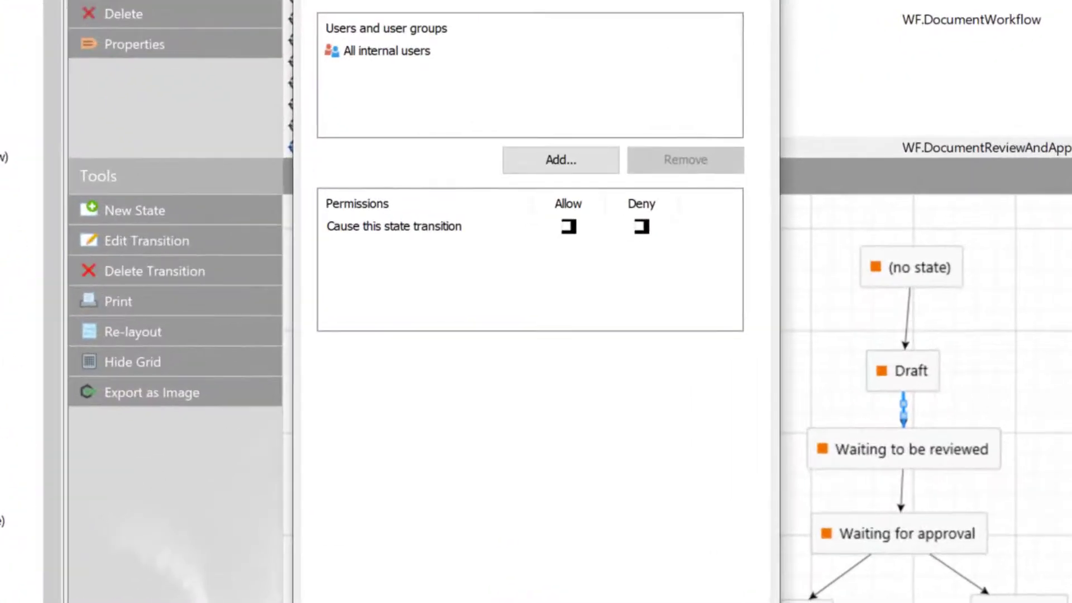
{"action": "left_click", "coordinate": [363, 53]}
{"action": "left_click", "coordinate": [665, 162]}
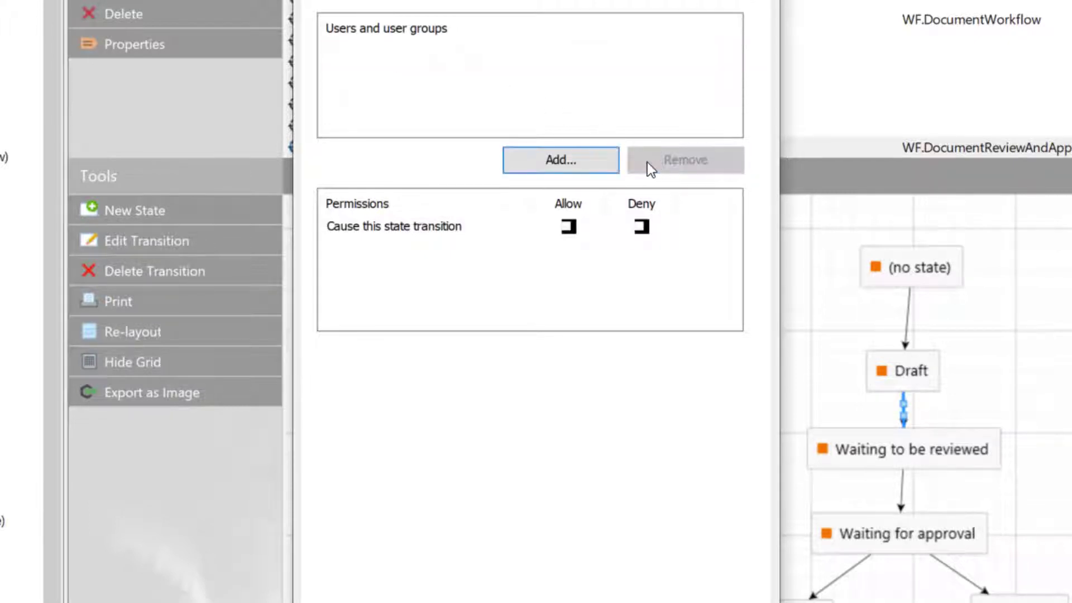
Step: Allow only the user who moved the object into Draft to cause this transition
{"action": "left_click", "coordinate": [538, 159]}
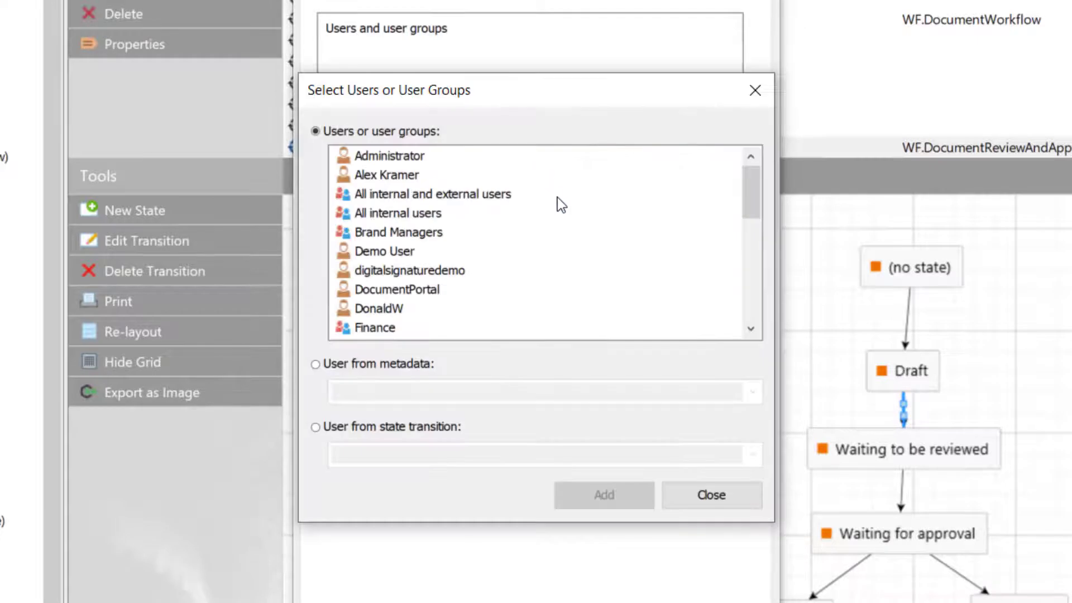
{"action": "left_click", "coordinate": [417, 427]}
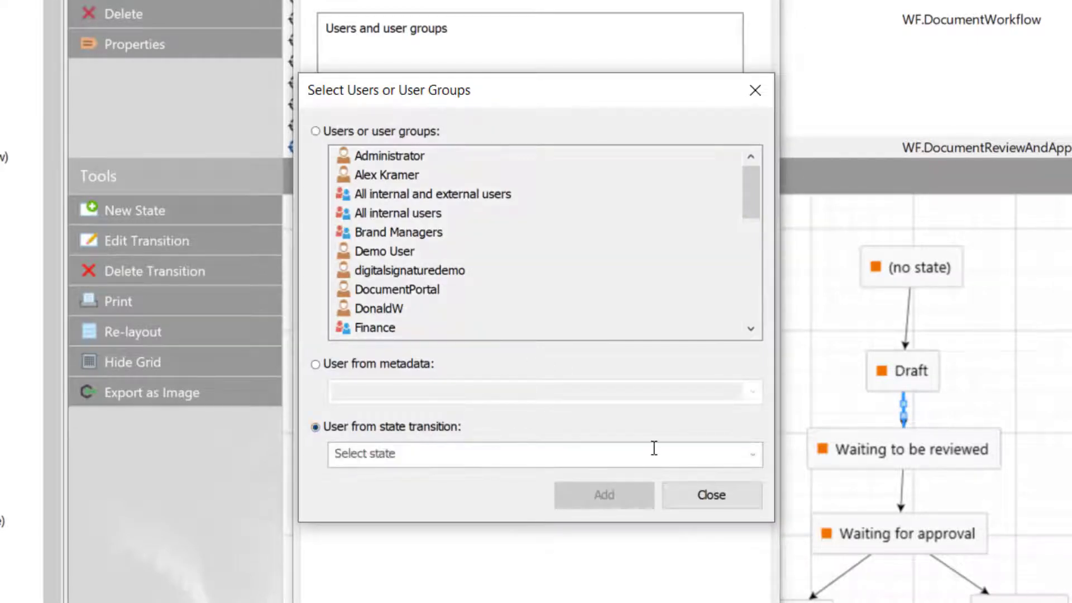
{"action": "left_click", "coordinate": [754, 456]}
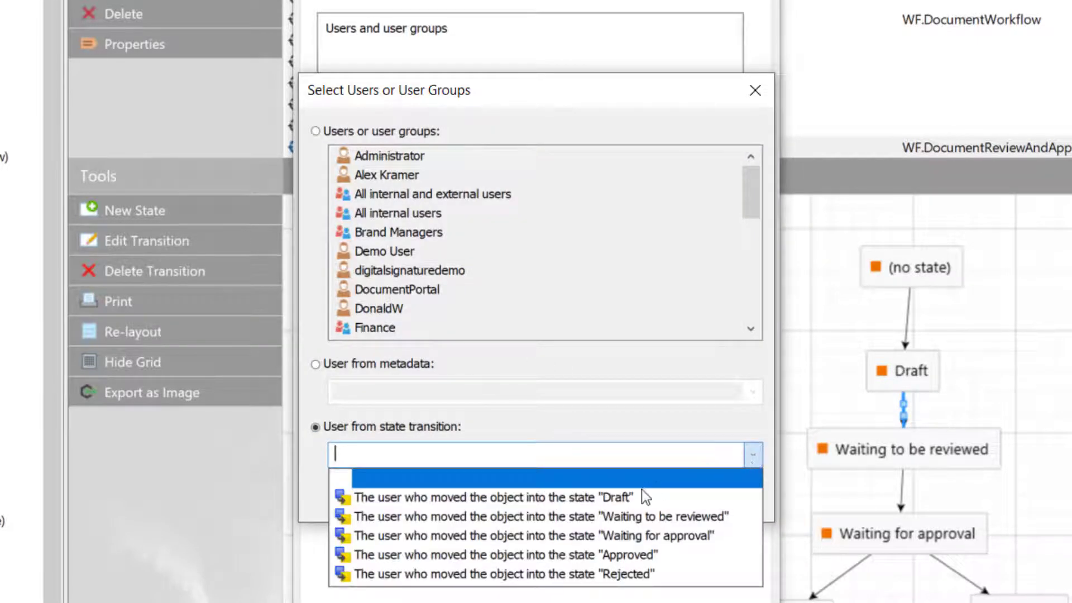
{"action": "left_click", "coordinate": [629, 498]}
{"action": "left_click", "coordinate": [629, 498]}
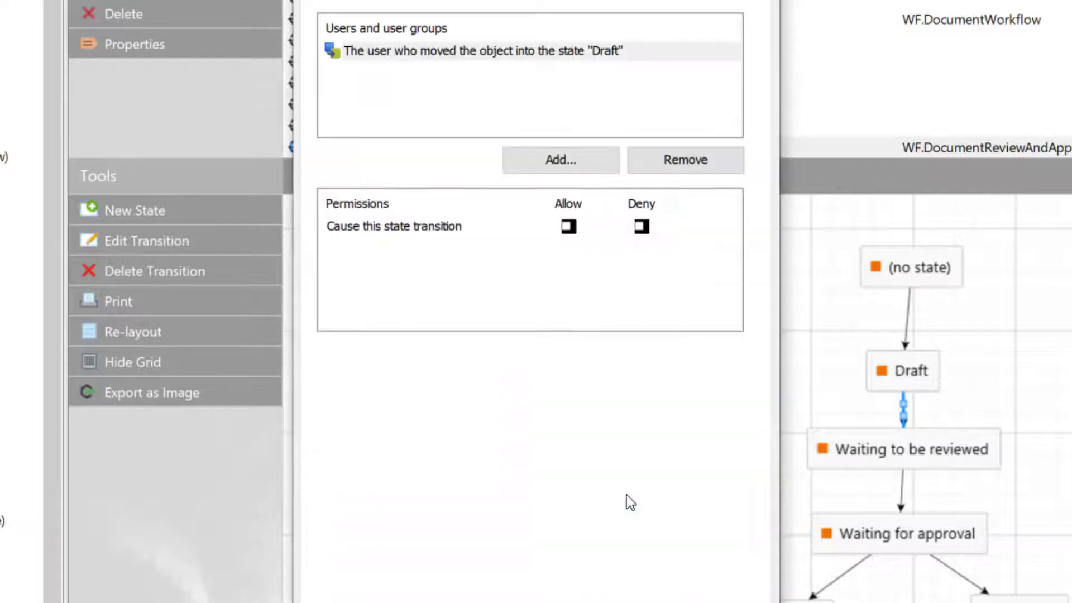
{"action": "left_click", "coordinate": [533, 56]}
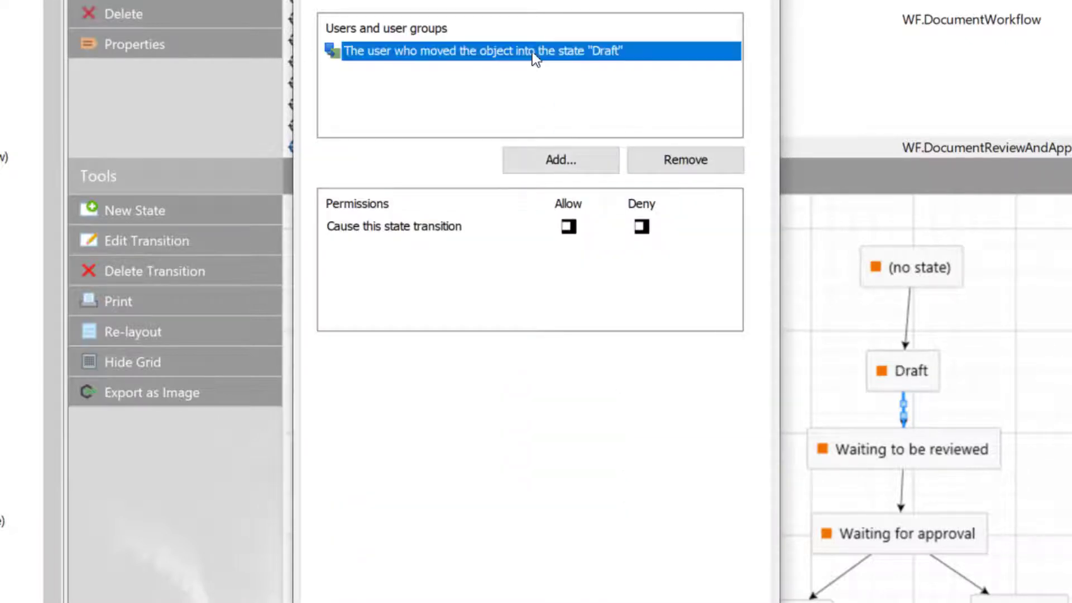
{"action": "left_click", "coordinate": [569, 233]}
{"action": "left_click", "coordinate": [569, 231]}
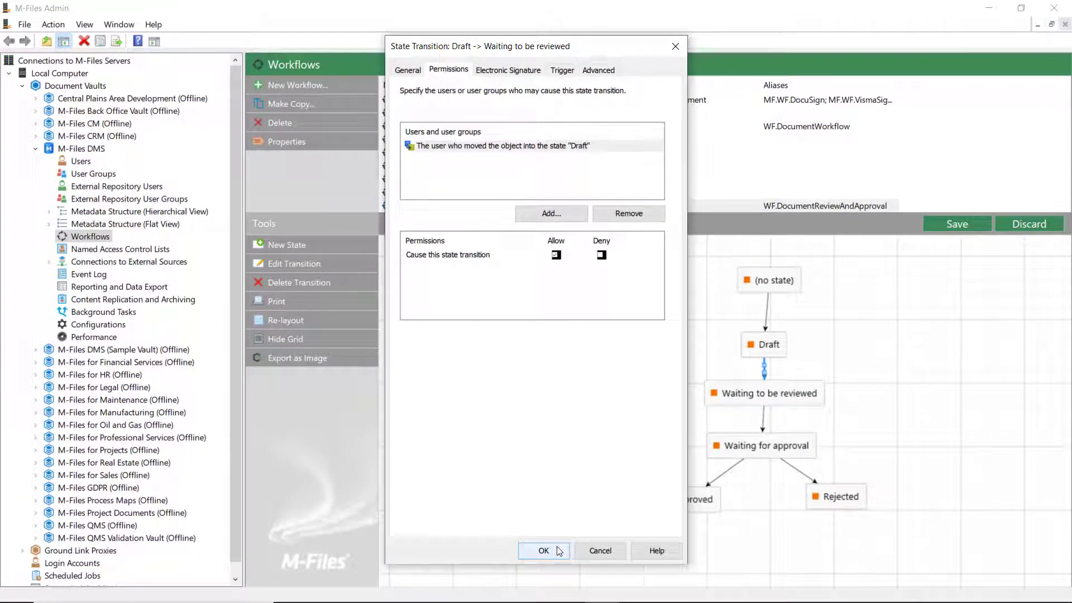
{"action": "left_click", "coordinate": [559, 552]}
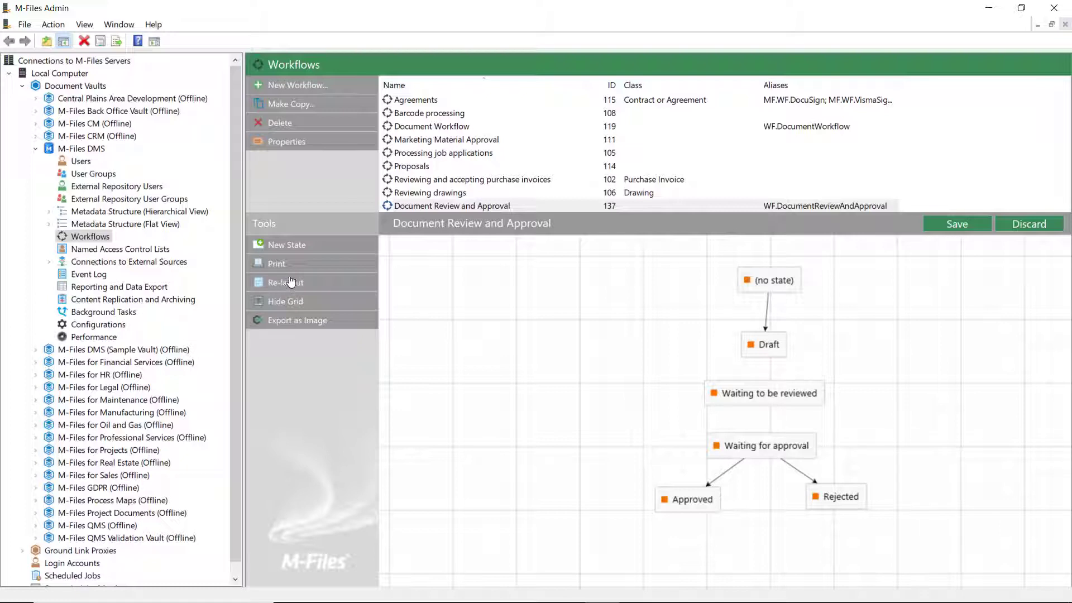
Step: Create two new states, 'Send for review' and 'Send for approval'
{"action": "left_click", "coordinate": [301, 251]}
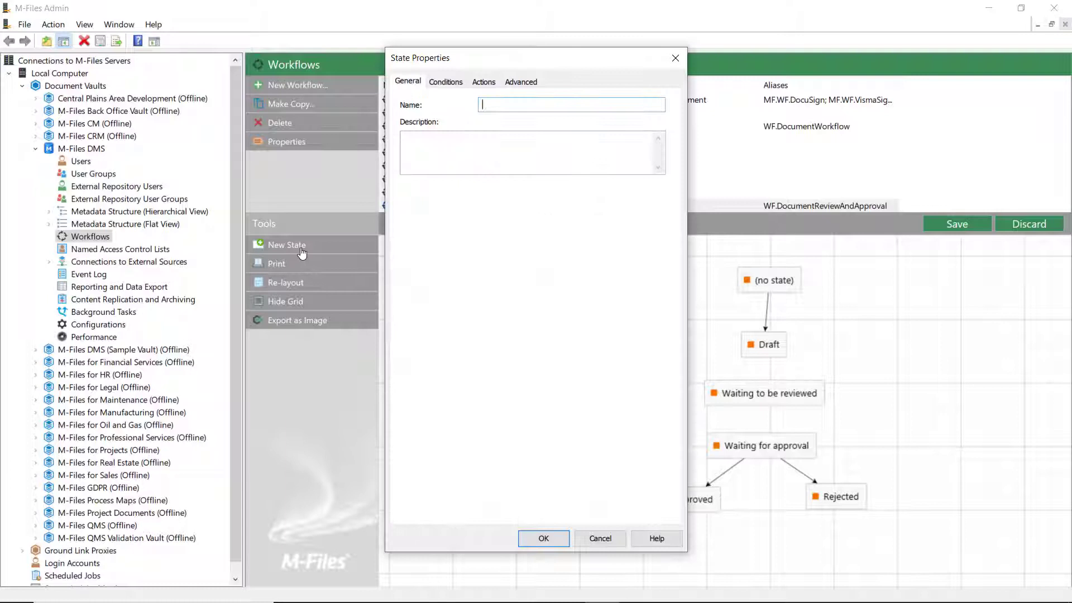
{"action": "type", "text": "Send for review"}
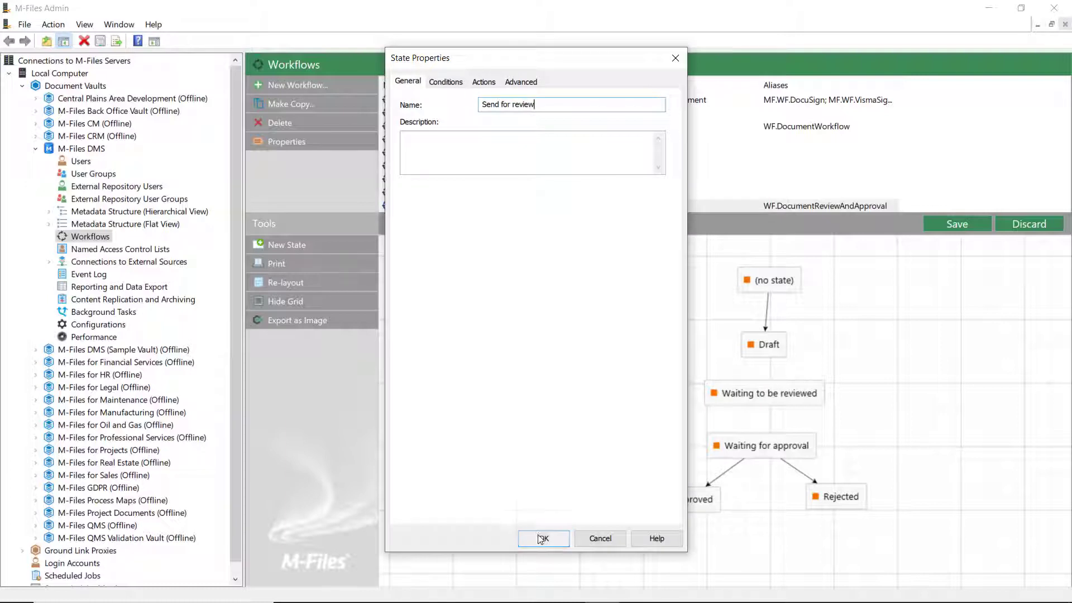
{"action": "left_click", "coordinate": [543, 538]}
{"action": "left_click", "coordinate": [313, 250]}
{"action": "type", "text": "Send for approval"}
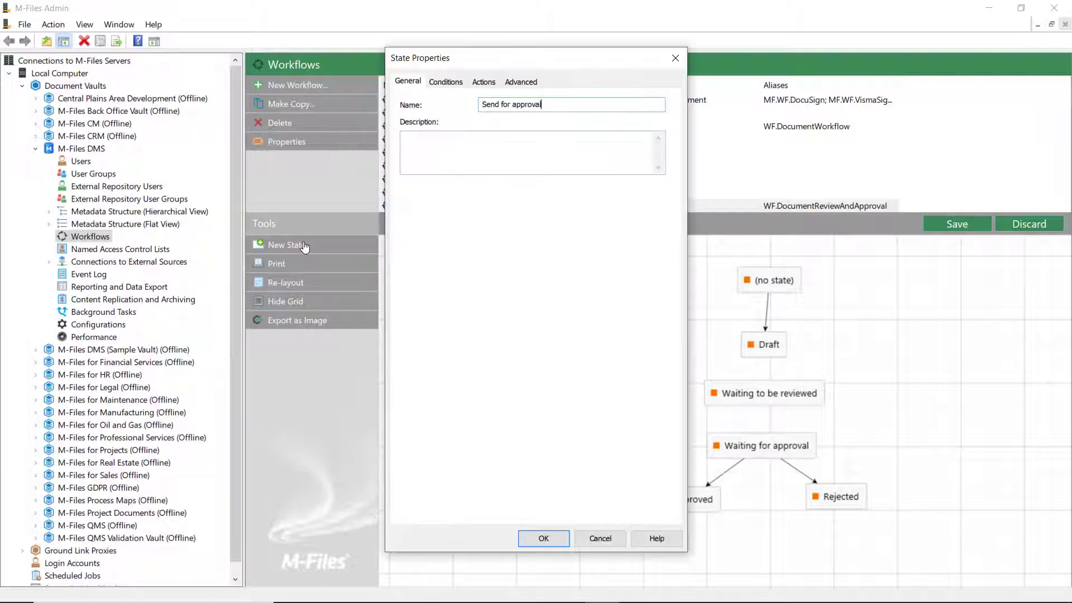
{"action": "left_click", "coordinate": [547, 539]}
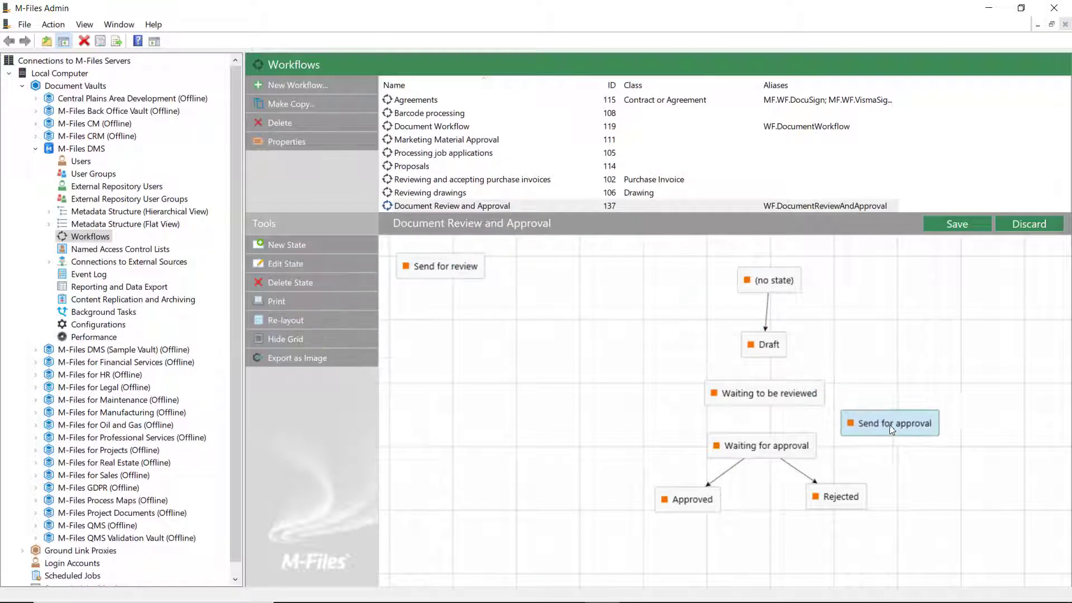
Step: Position Send for review beside Draft and draw transitions linking it into the review and approval flow
{"action": "left_click_drag", "start_coordinate": [413, 268], "coordinate": [611, 367]}
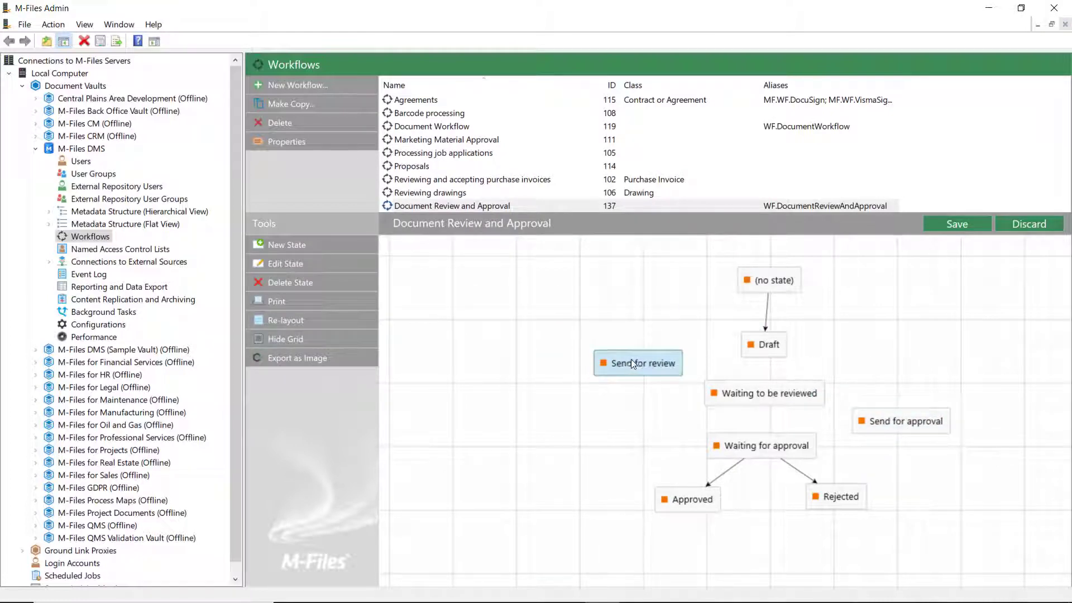
{"action": "left_click_drag", "start_coordinate": [631, 360], "coordinate": [712, 391]}
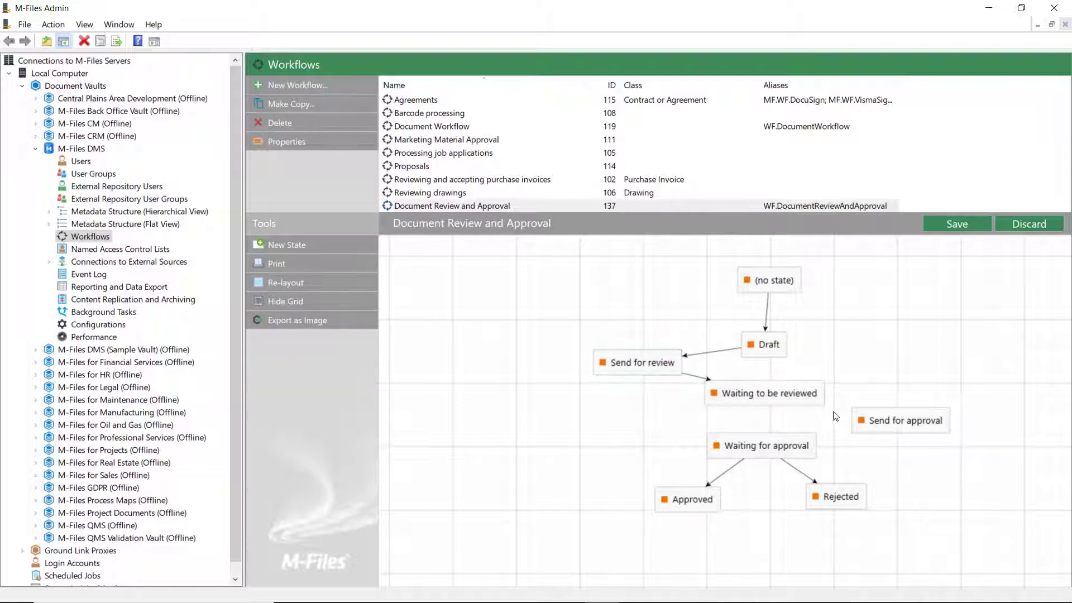
{"action": "left_click_drag", "start_coordinate": [821, 401], "coordinate": [812, 445]}
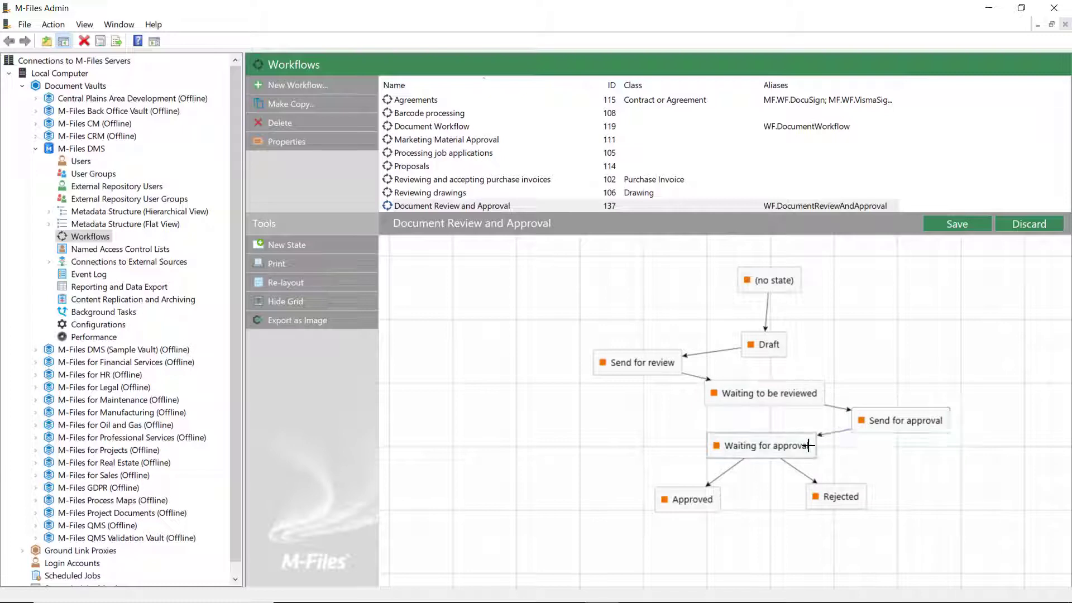
Step: Replace All internal users with the user who moved the object into Draft on the Draft to Send for review transition
{"action": "double_click", "coordinate": [718, 353]}
{"action": "left_click", "coordinate": [449, 70]}
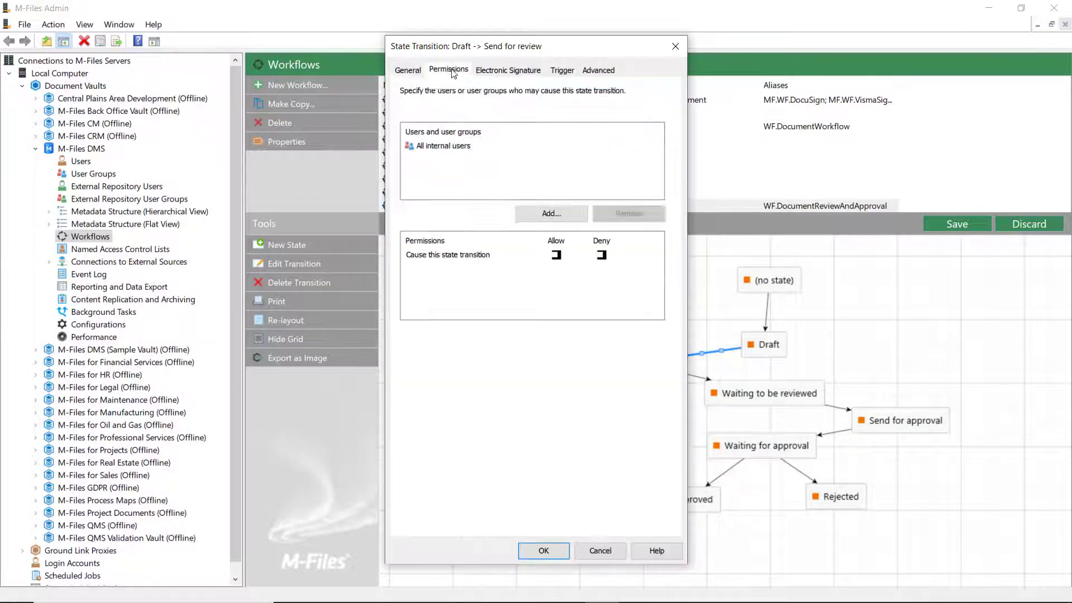
{"action": "left_click", "coordinate": [465, 150]}
{"action": "left_click", "coordinate": [630, 213]}
{"action": "left_click", "coordinate": [552, 217]}
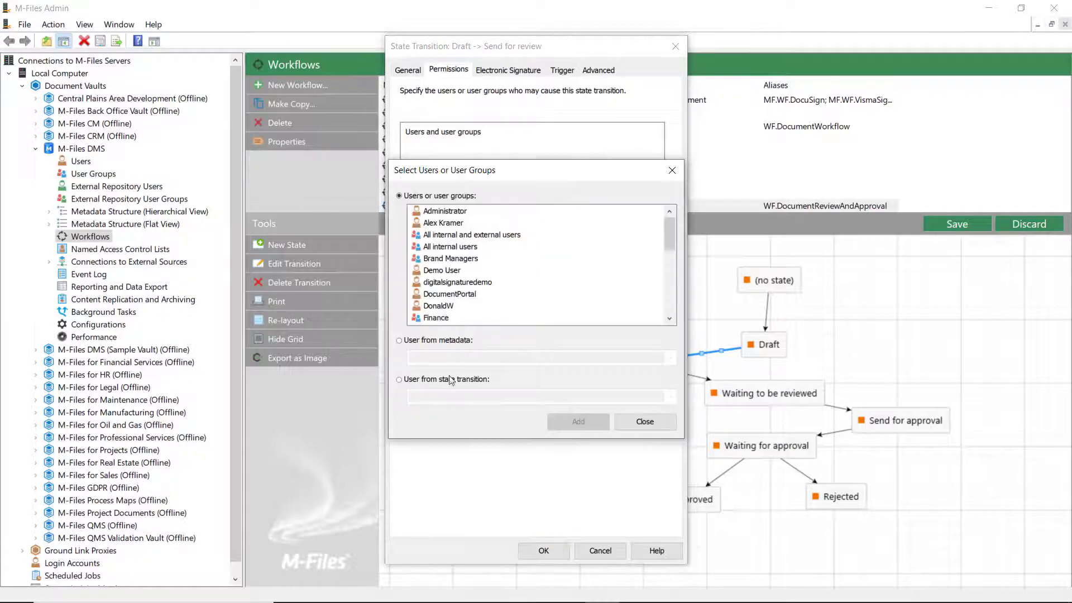
{"action": "left_click", "coordinate": [399, 379]}
{"action": "left_click", "coordinate": [670, 396]}
{"action": "left_click", "coordinate": [559, 417]}
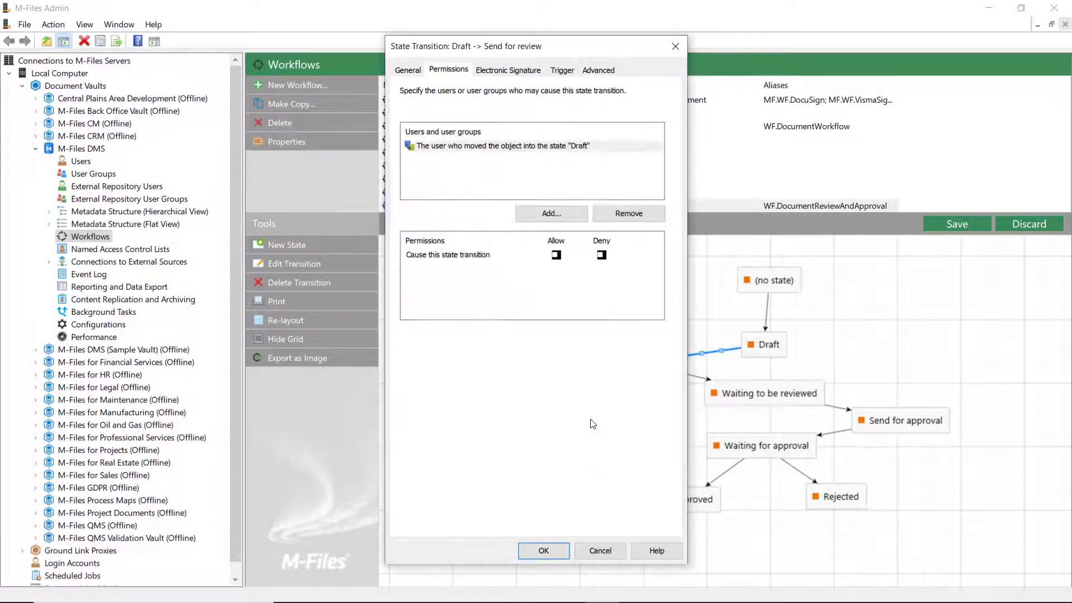
{"action": "left_click", "coordinate": [539, 552]}
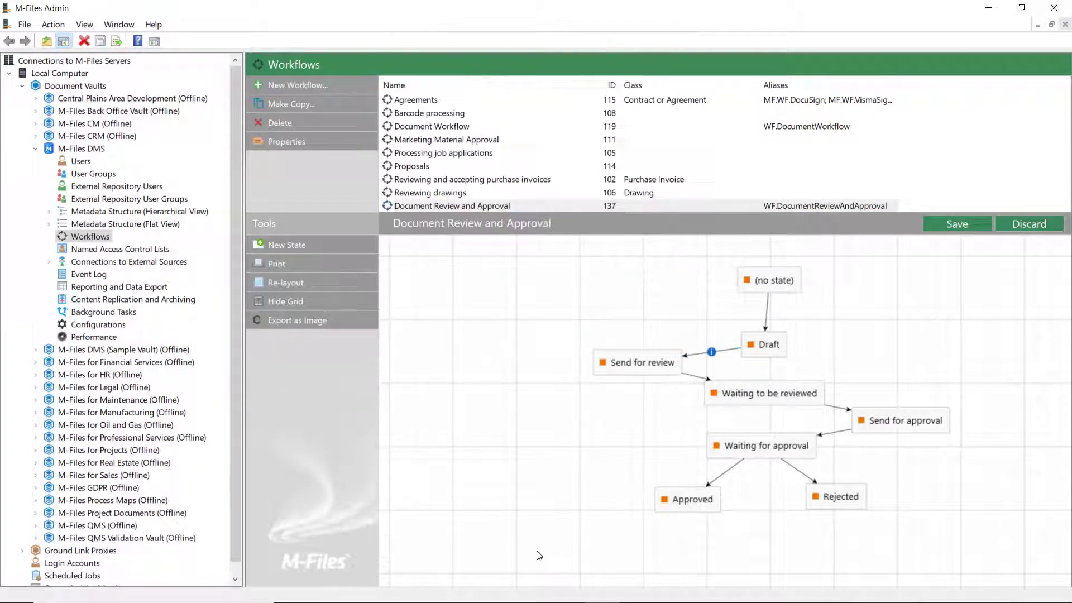
Step: Turn on custom entry permissions for the Send for review state and remove All internal users
{"action": "double_click", "coordinate": [640, 361]}
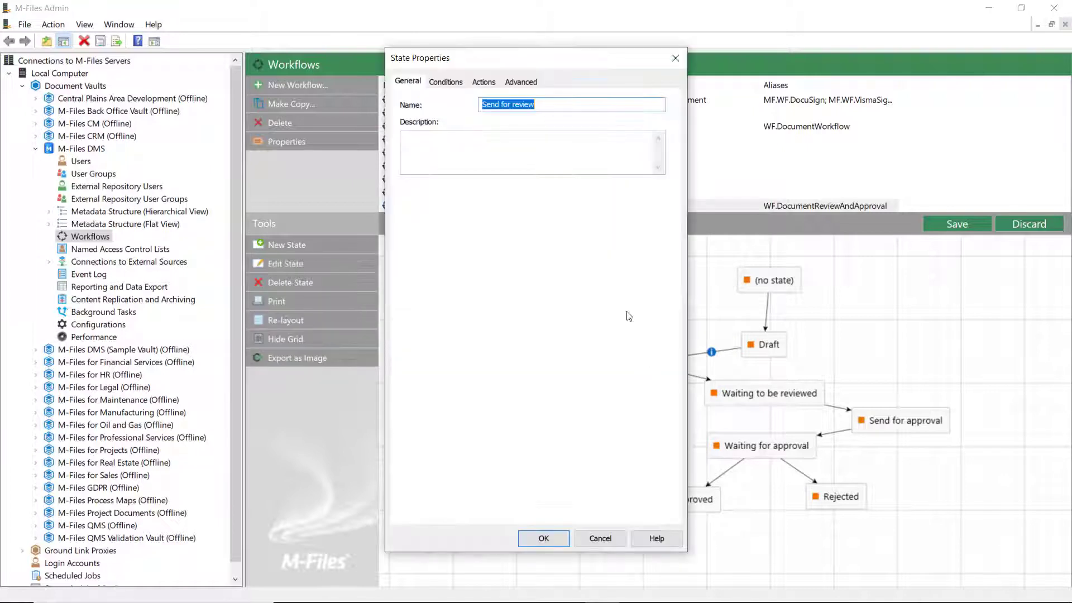
{"action": "left_click", "coordinate": [485, 82]}
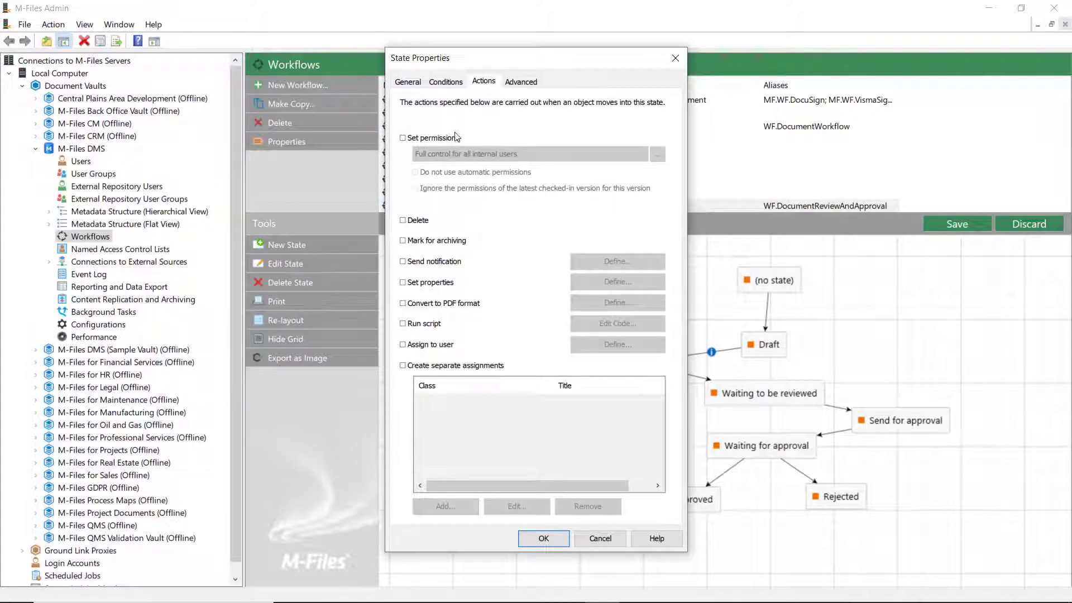
{"action": "left_click", "coordinate": [447, 139]}
{"action": "left_click", "coordinate": [657, 155]}
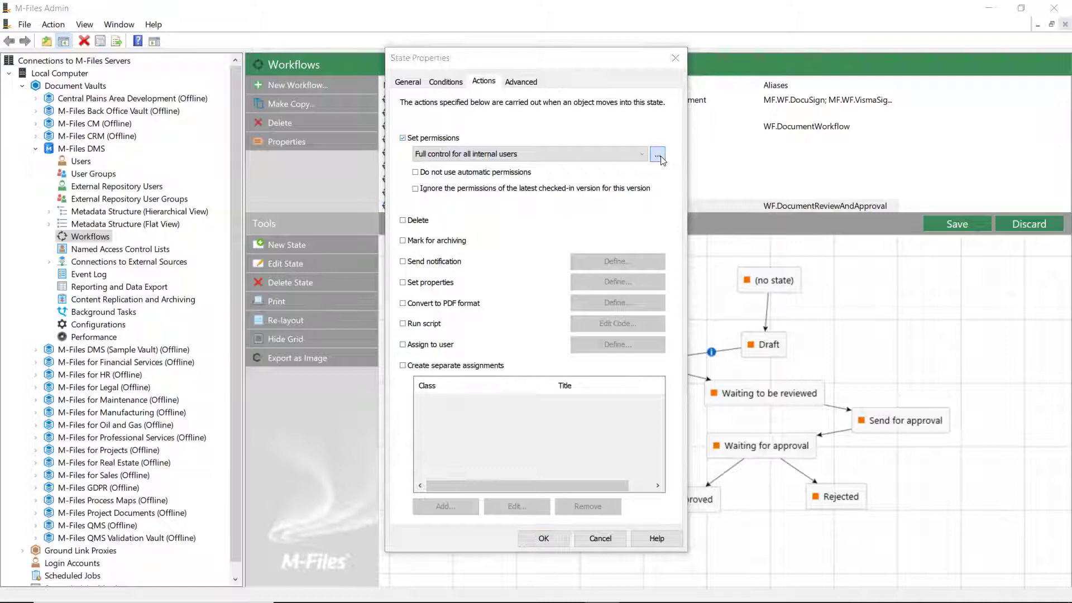
{"action": "left_click", "coordinate": [491, 183]}
{"action": "left_click", "coordinate": [451, 235]}
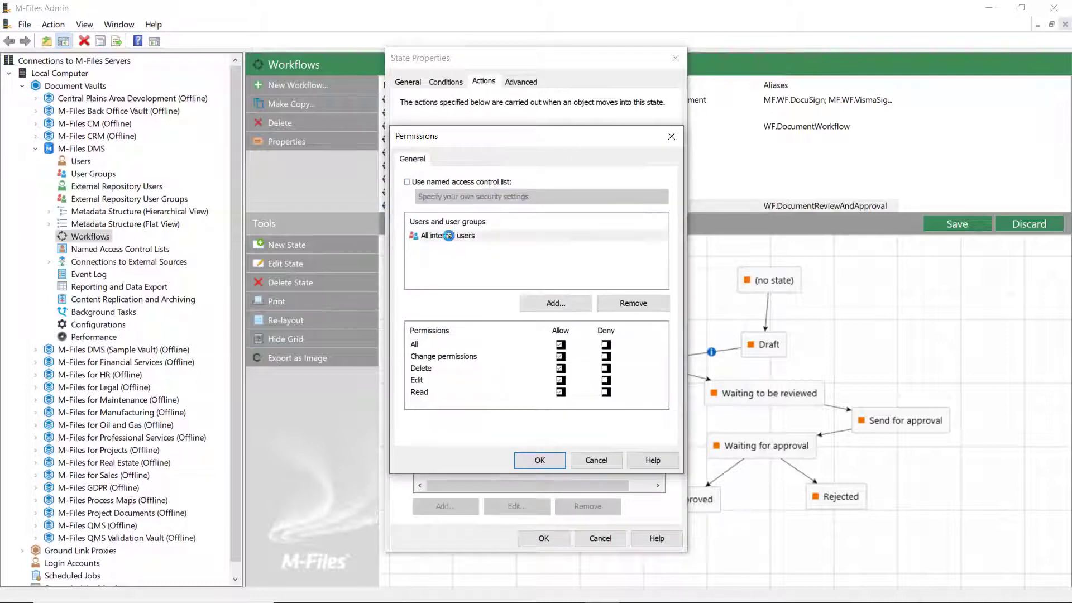
{"action": "left_click", "coordinate": [619, 305]}
Step: Add the metadata user Reviewer(s) with all permissions allowed
{"action": "left_click", "coordinate": [553, 304]}
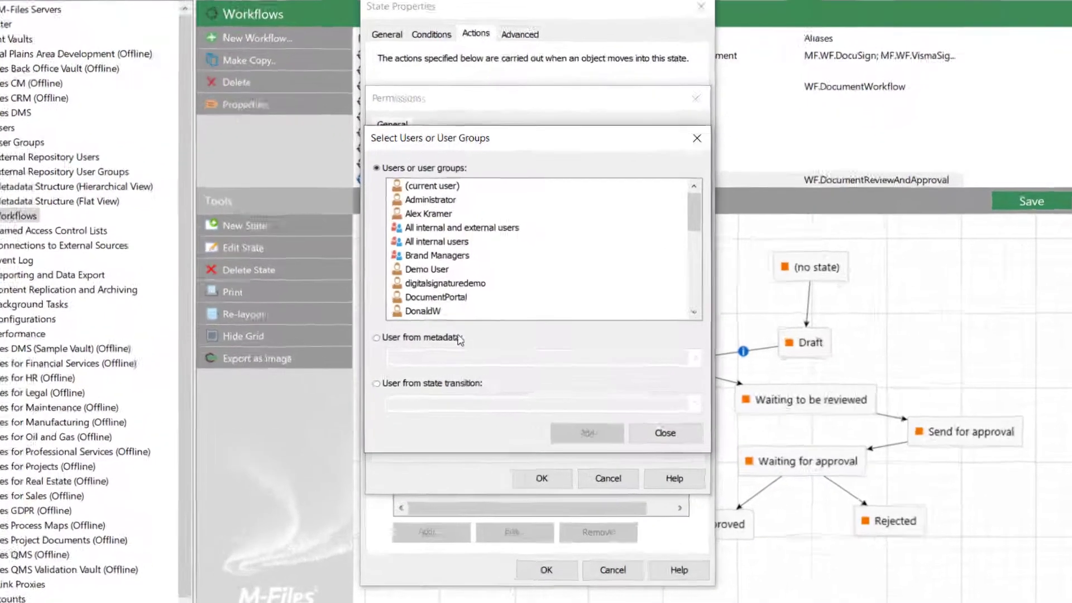
{"action": "left_click", "coordinate": [442, 341]}
{"action": "left_click", "coordinate": [782, 359]}
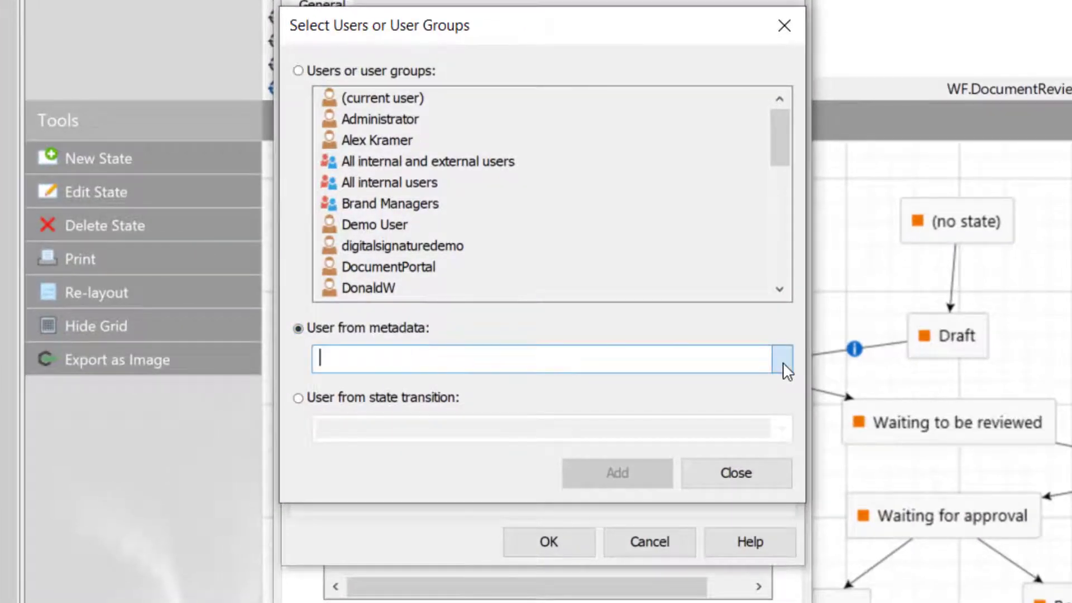
{"action": "type", "text": "Reference"}
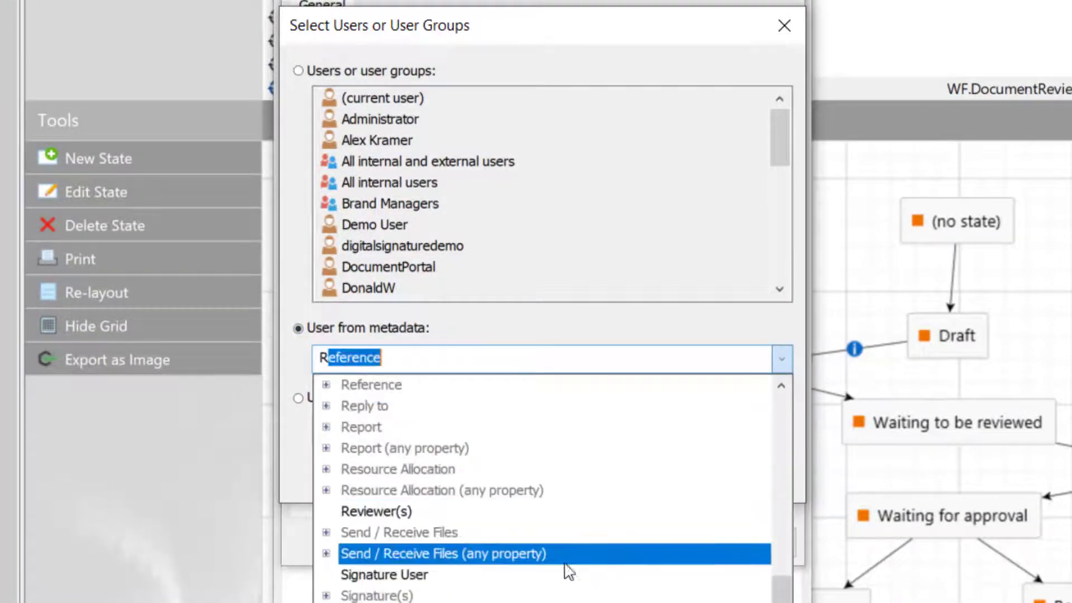
{"action": "left_click", "coordinate": [542, 511]}
{"action": "left_click", "coordinate": [615, 478]}
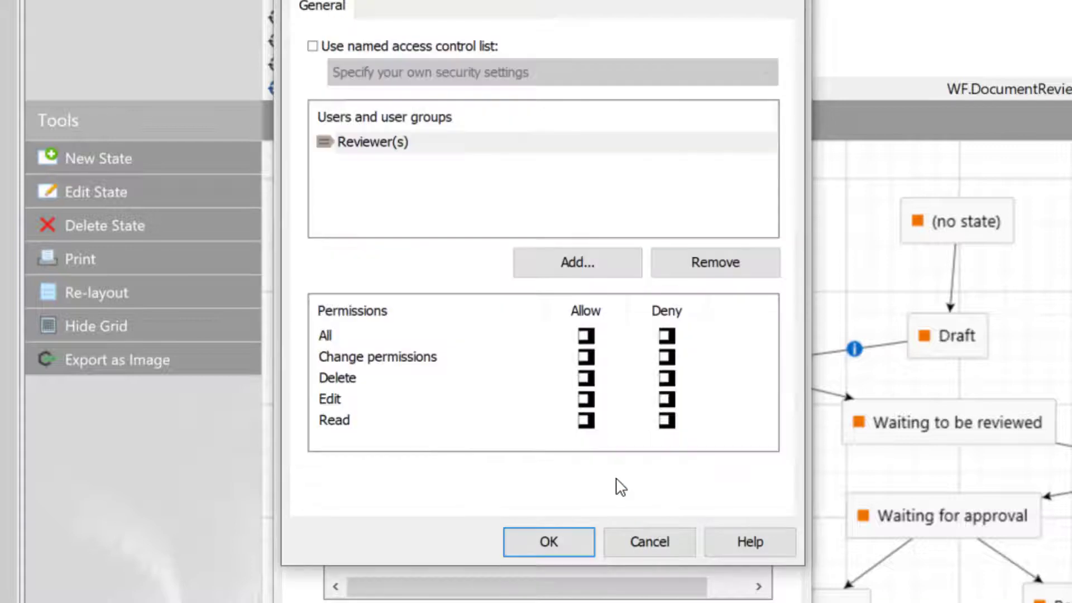
{"action": "left_click", "coordinate": [429, 148]}
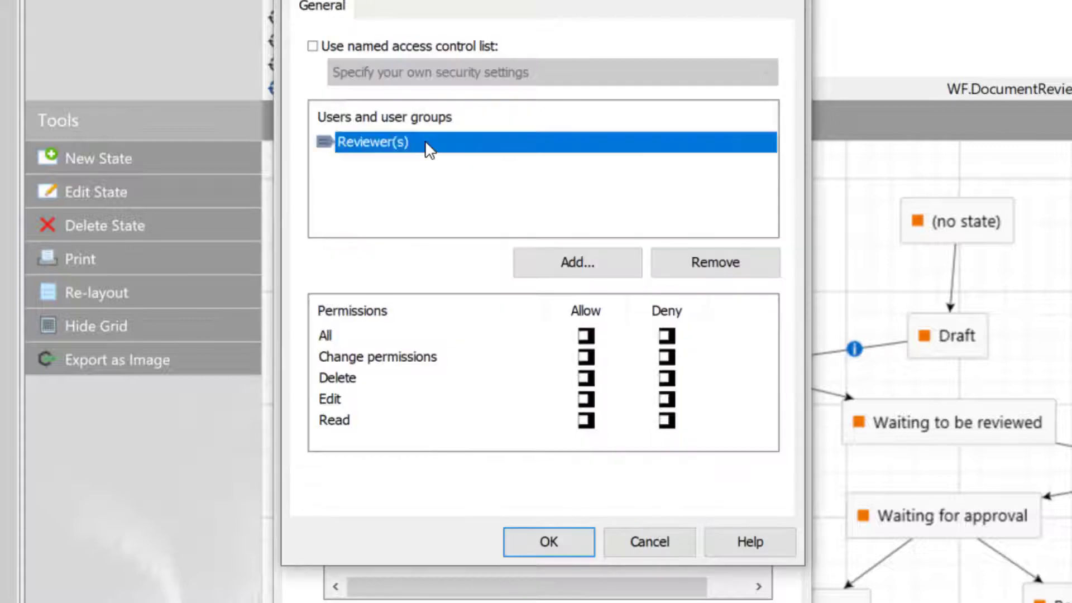
{"action": "left_click", "coordinate": [586, 336]}
Step: Add the metadata user Assigned to with all permissions allowed
{"action": "left_click", "coordinate": [614, 272]}
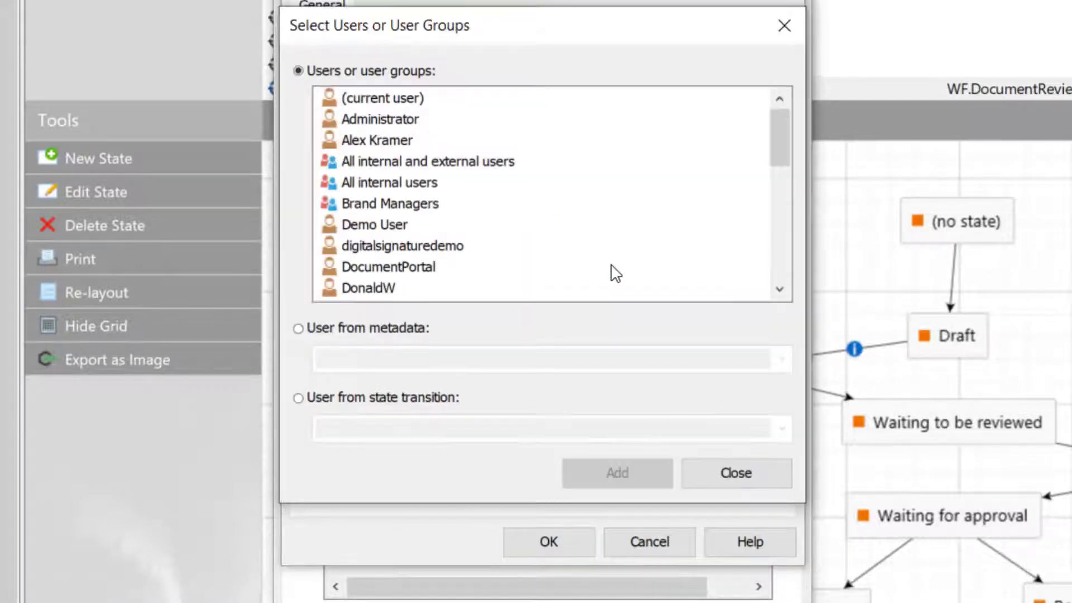
{"action": "left_click", "coordinate": [387, 331]}
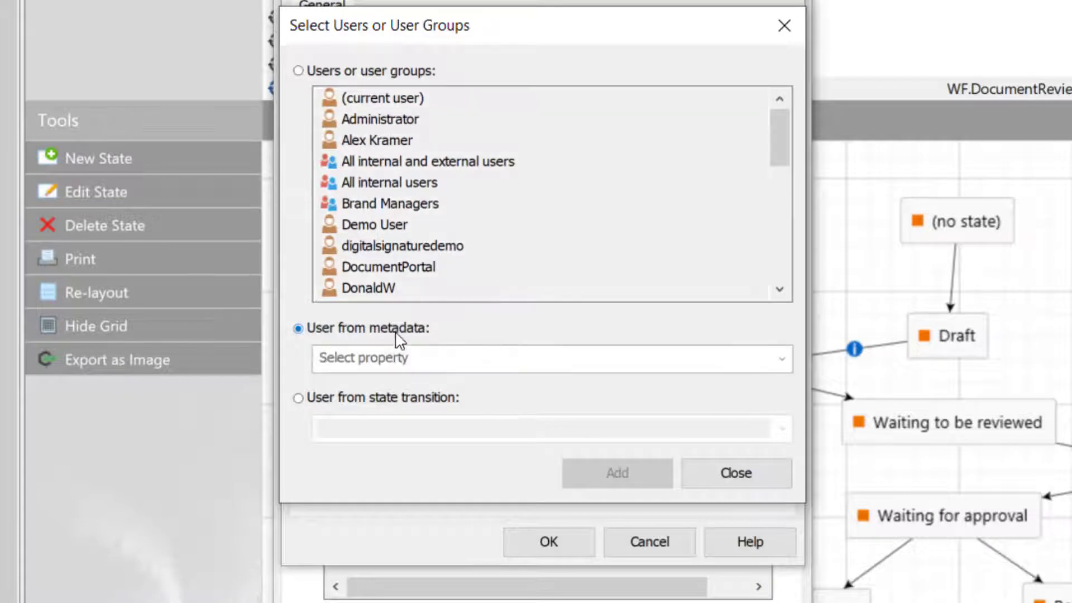
{"action": "left_click", "coordinate": [779, 359]}
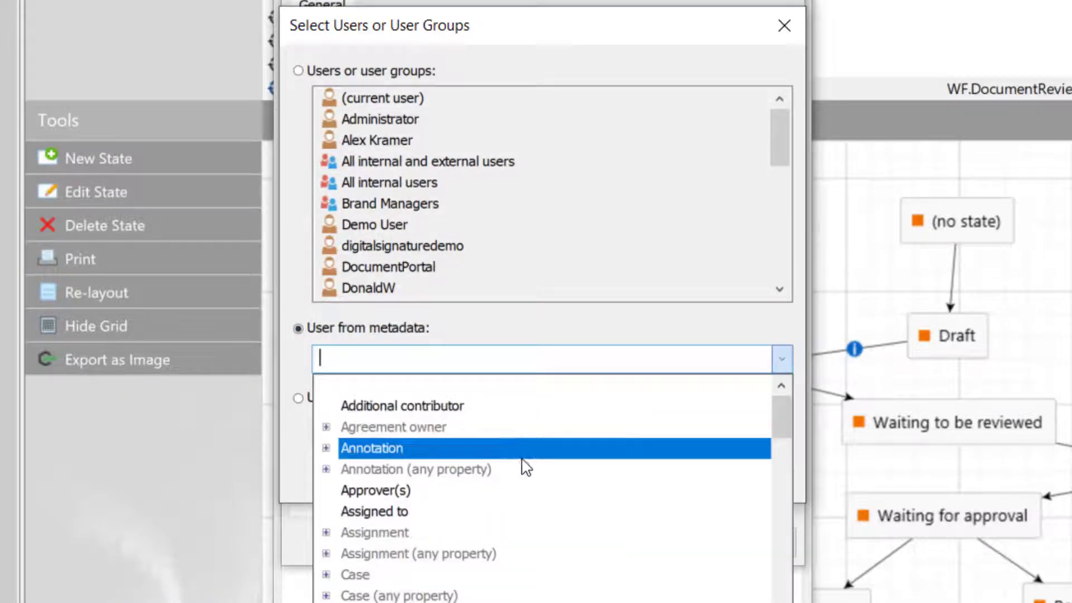
{"action": "left_click", "coordinate": [461, 512]}
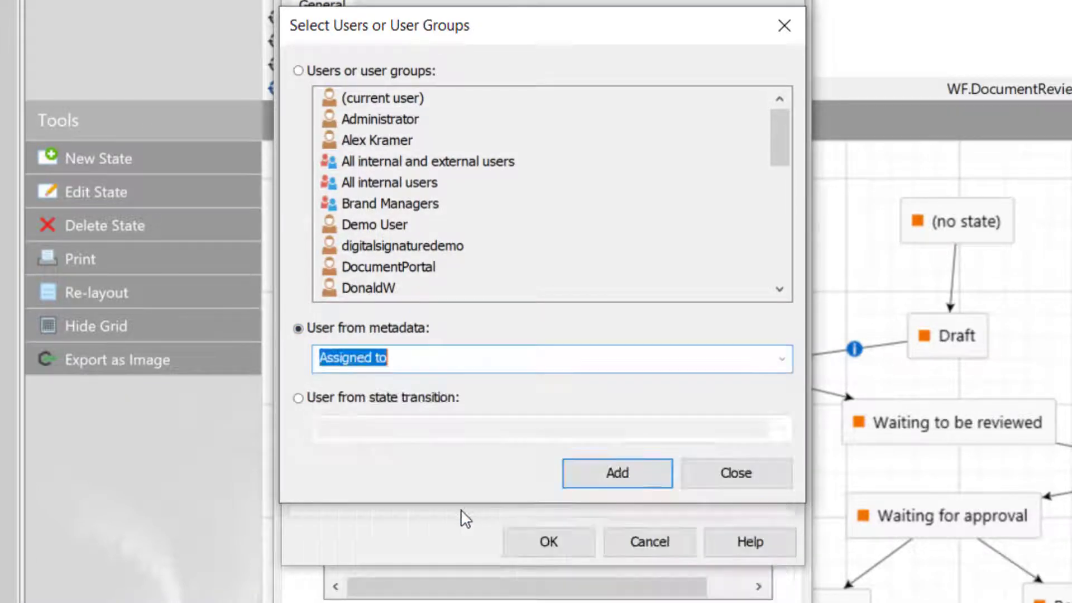
{"action": "left_click", "coordinate": [628, 472]}
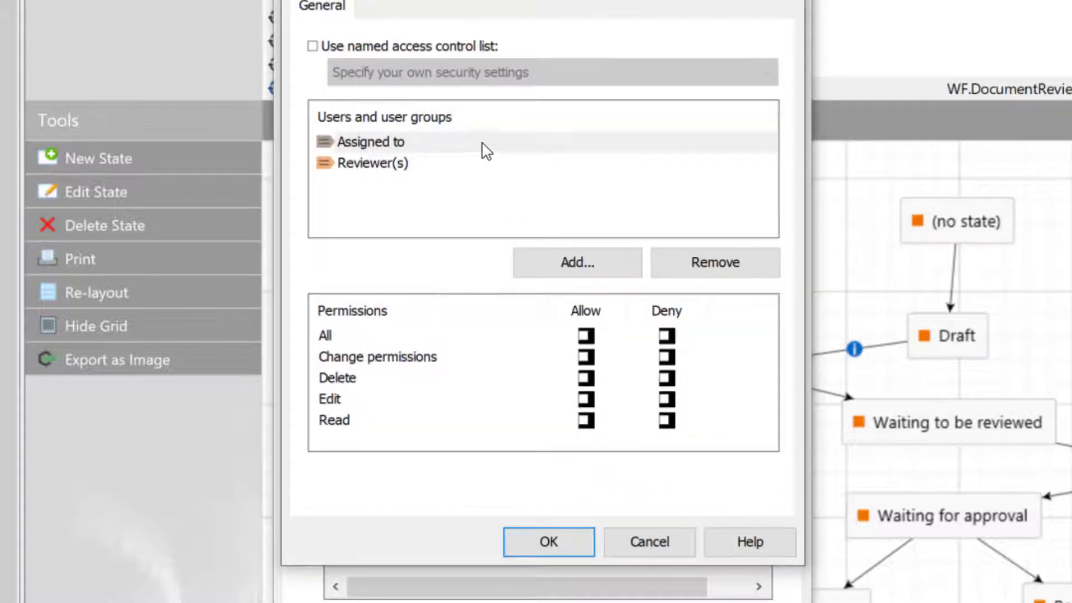
{"action": "left_click", "coordinate": [484, 143]}
{"action": "left_click", "coordinate": [586, 335]}
Step: Add the metadata user Created by, set its permissions, and confirm the custom settings
{"action": "left_click", "coordinate": [606, 272]}
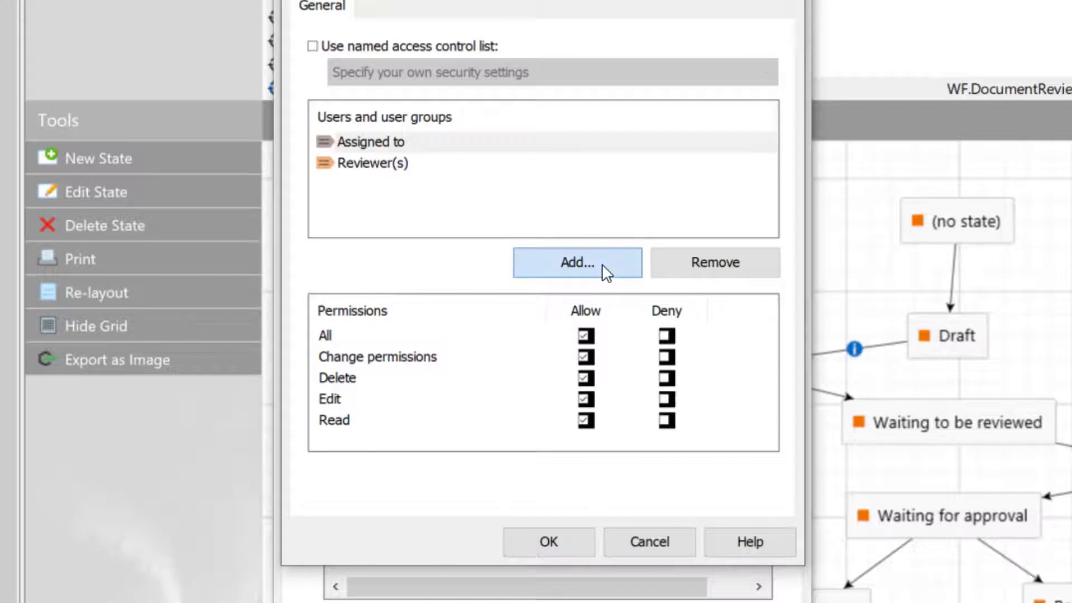
{"action": "left_click", "coordinate": [380, 337]}
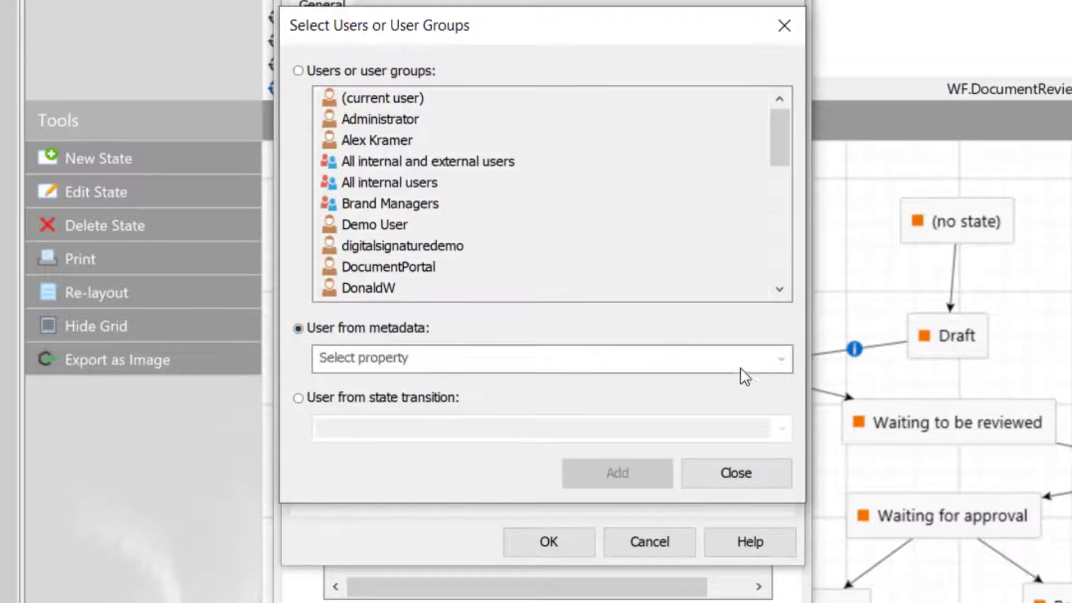
{"action": "left_click", "coordinate": [781, 359]}
{"action": "type", "text": "c"}
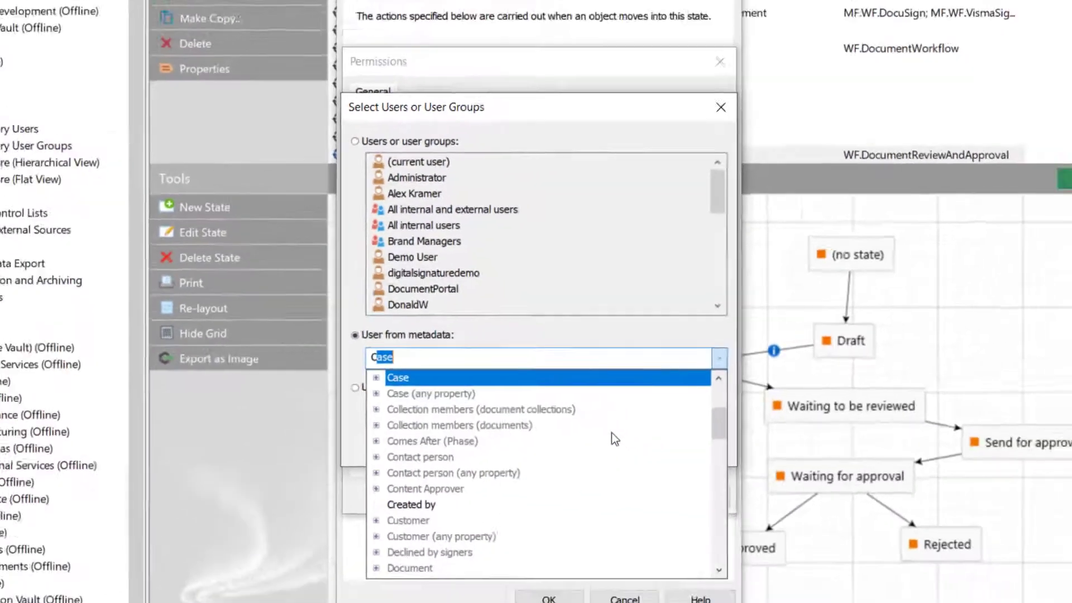
{"action": "left_click", "coordinate": [475, 556]}
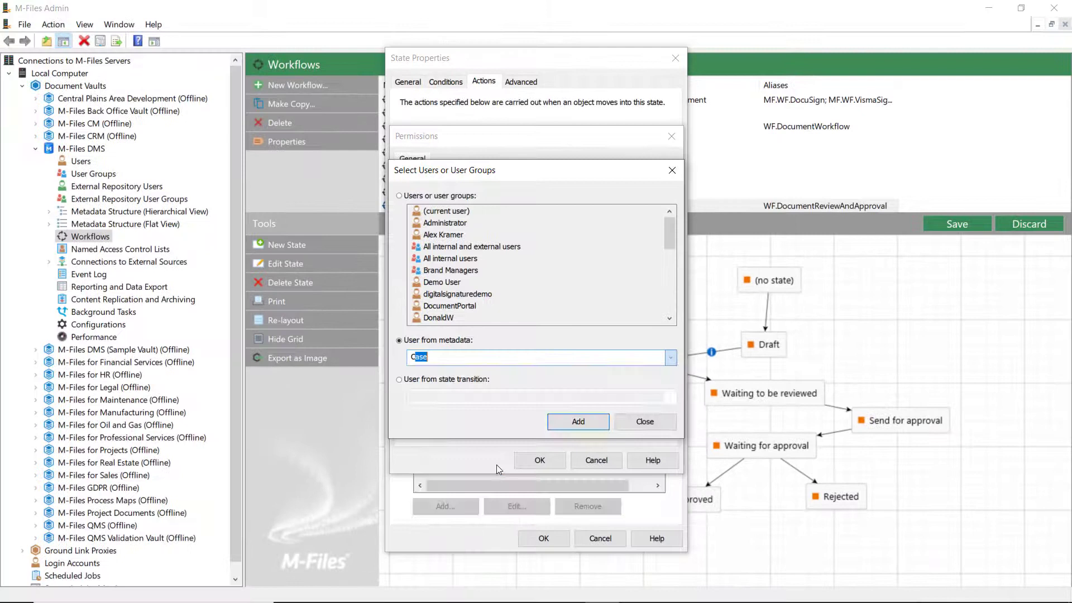
{"action": "left_click", "coordinate": [561, 423]}
{"action": "left_click", "coordinate": [455, 251]}
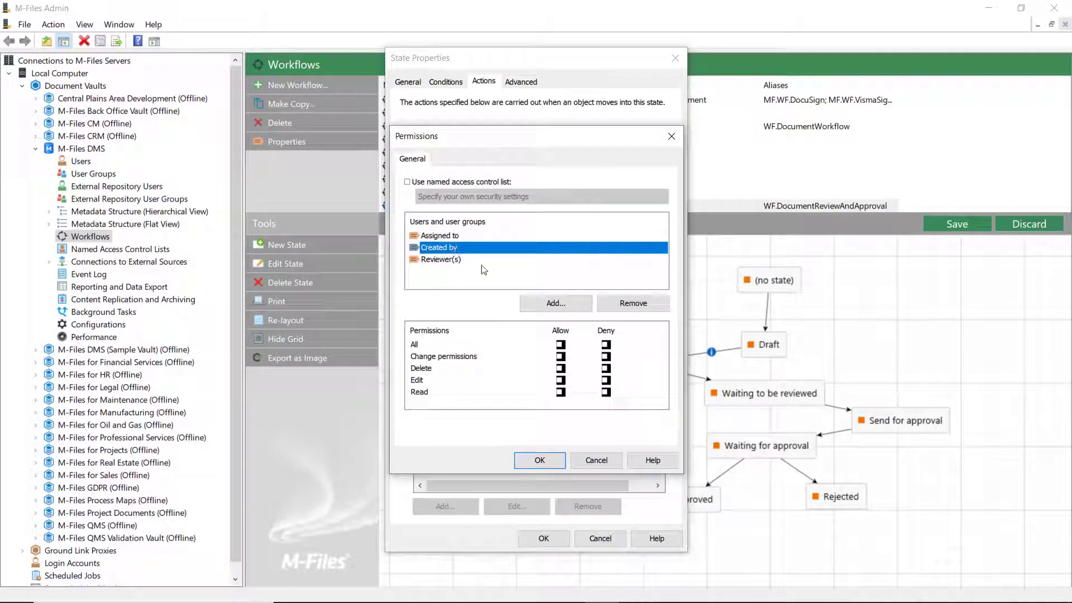
{"action": "left_click", "coordinate": [560, 394]}
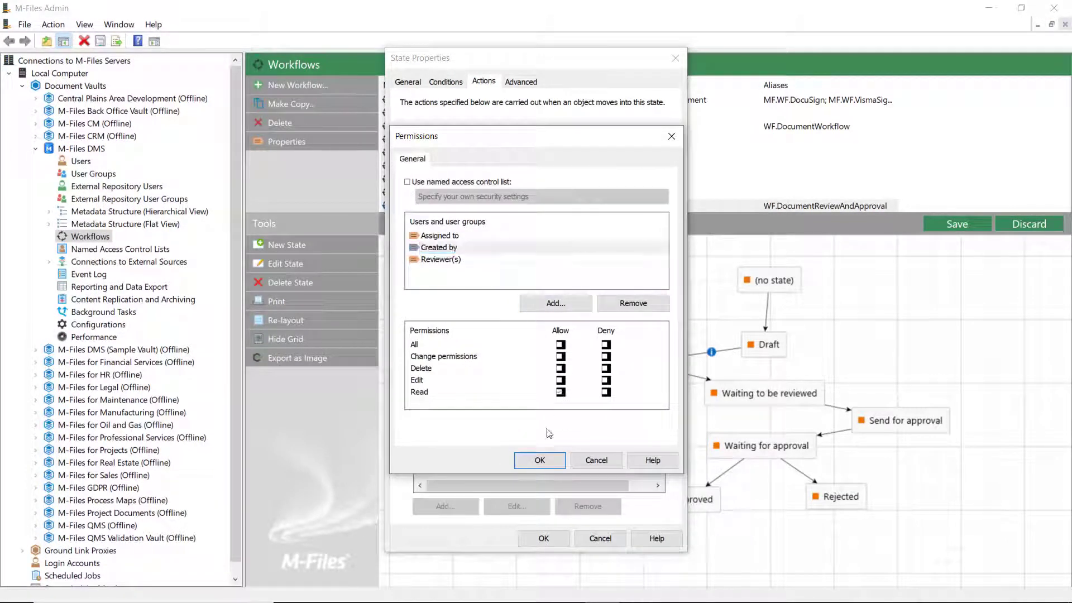
{"action": "left_click", "coordinate": [549, 459]}
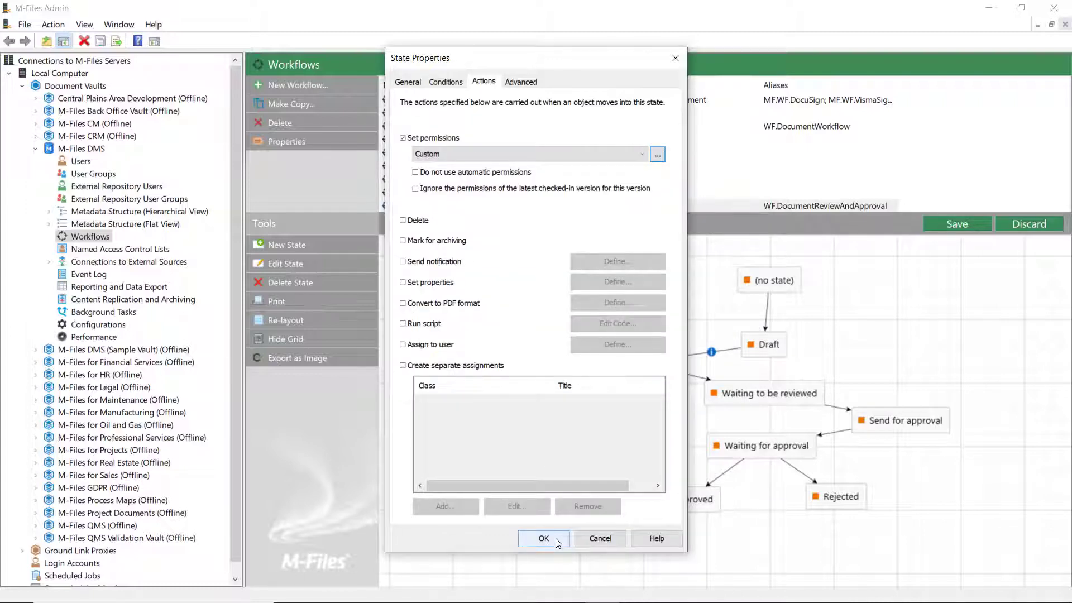
Step: Save the Send for review state and inspect the Send for review to Waiting to be reviewed transition
{"action": "left_click", "coordinate": [543, 538]}
{"action": "double_click", "coordinate": [697, 379]}
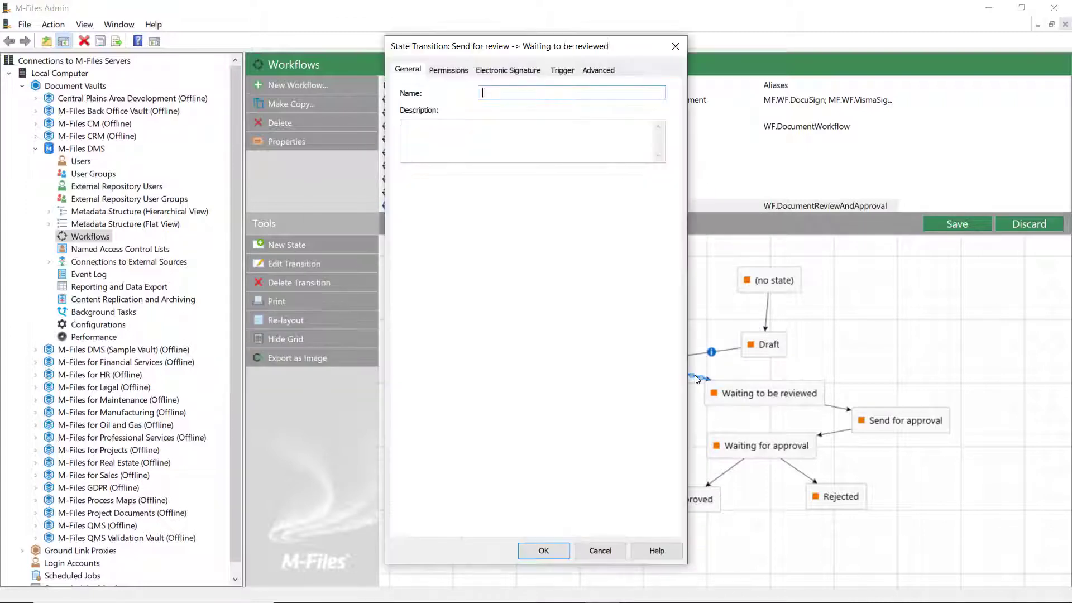
{"action": "left_click", "coordinate": [561, 69]}
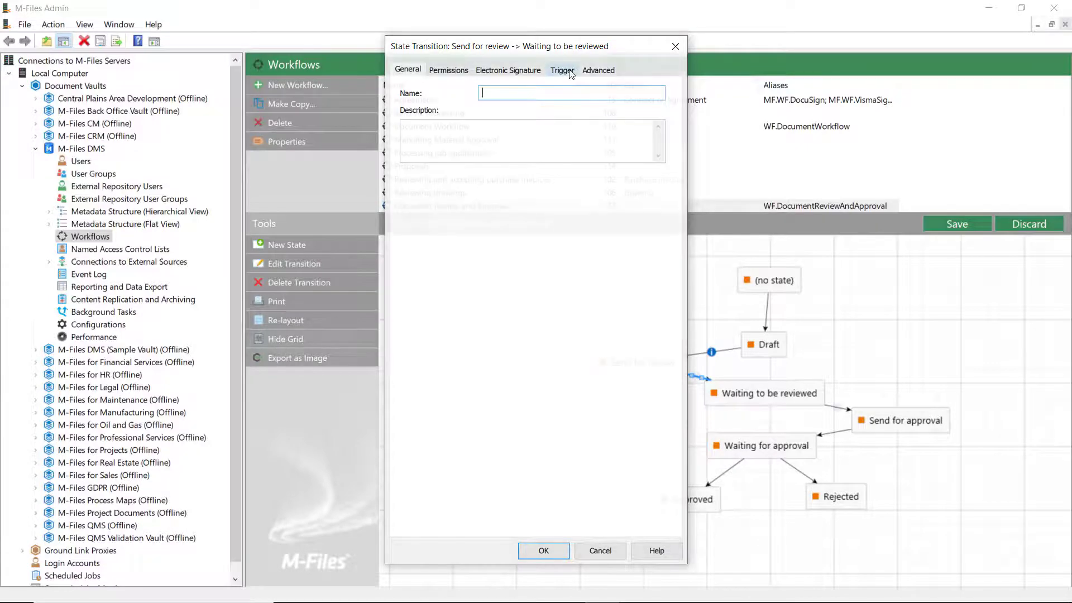
{"action": "key", "text": "Escape"}
Step: Turn on custom entry permissions for Send for approval, dropping the named ACL and All internal users
{"action": "double_click", "coordinate": [931, 421]}
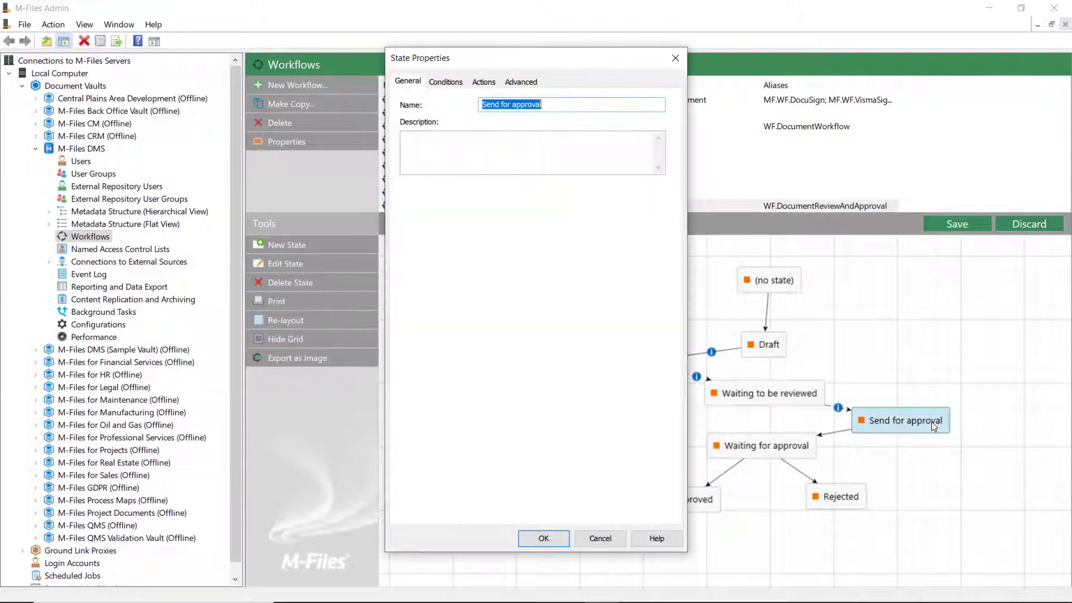
{"action": "left_click", "coordinate": [483, 82]}
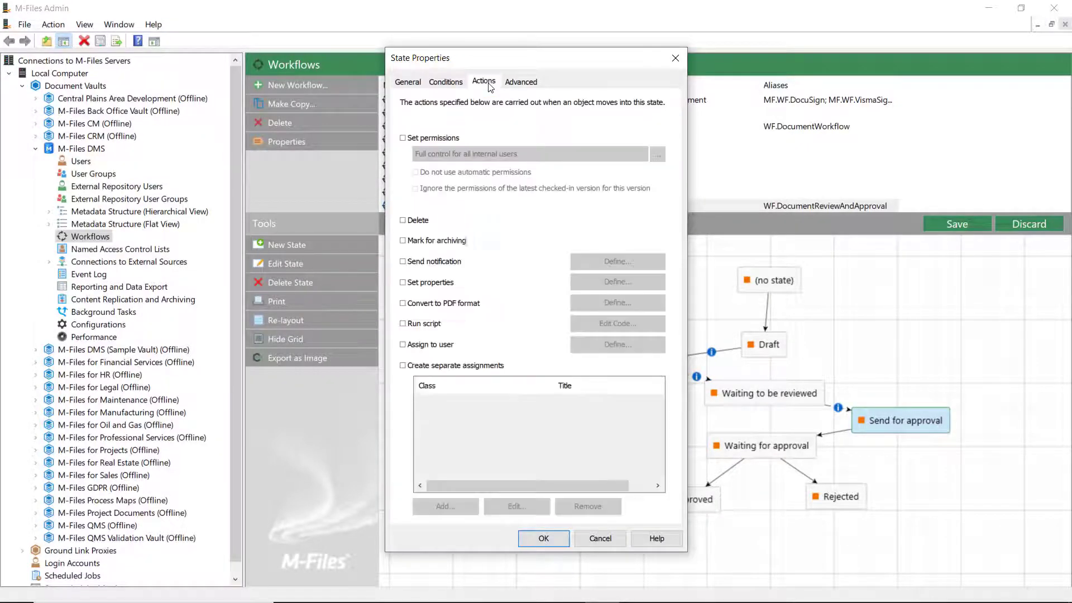
{"action": "left_click", "coordinate": [437, 138]}
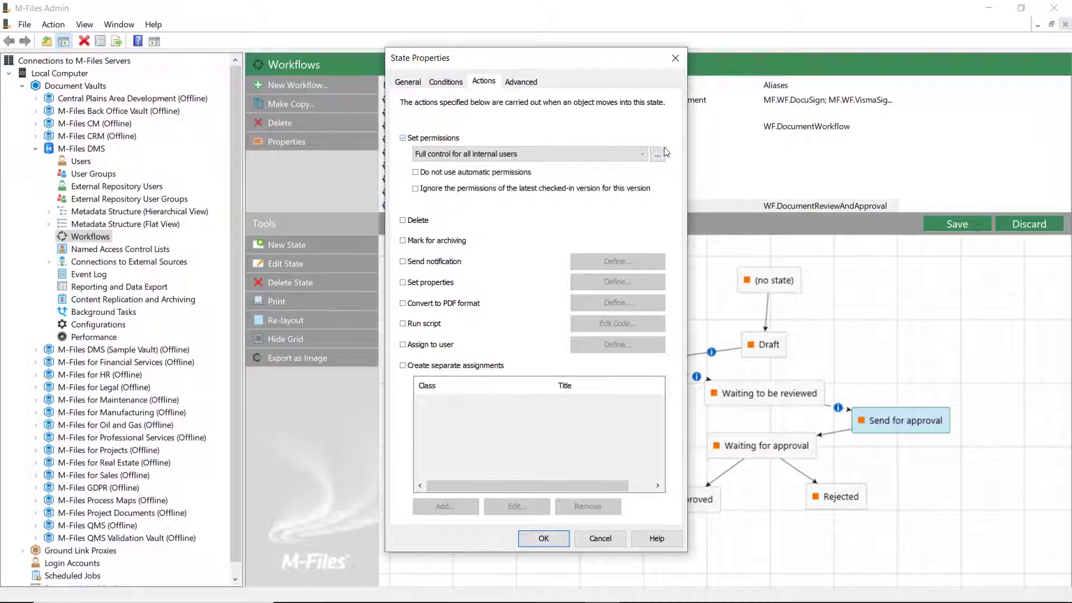
{"action": "left_click", "coordinate": [658, 154]}
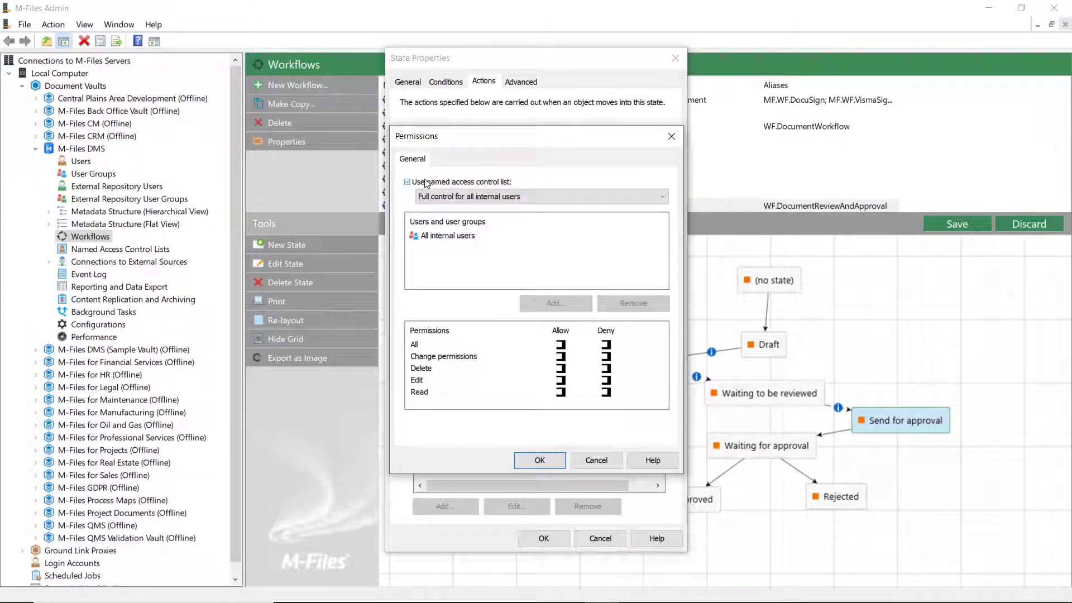
{"action": "left_click", "coordinate": [441, 183]}
{"action": "left_click", "coordinate": [453, 236]}
{"action": "left_click", "coordinate": [627, 307]}
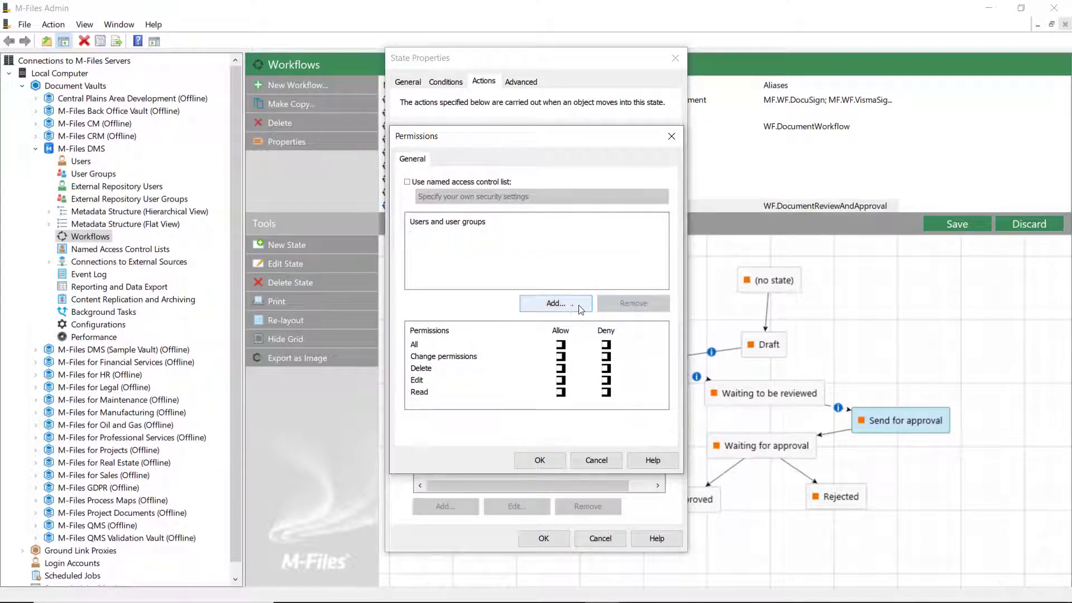
Step: Add the metadata user Approver(s) to the state's permissions
{"action": "left_click", "coordinate": [570, 306]}
{"action": "left_click", "coordinate": [474, 342]}
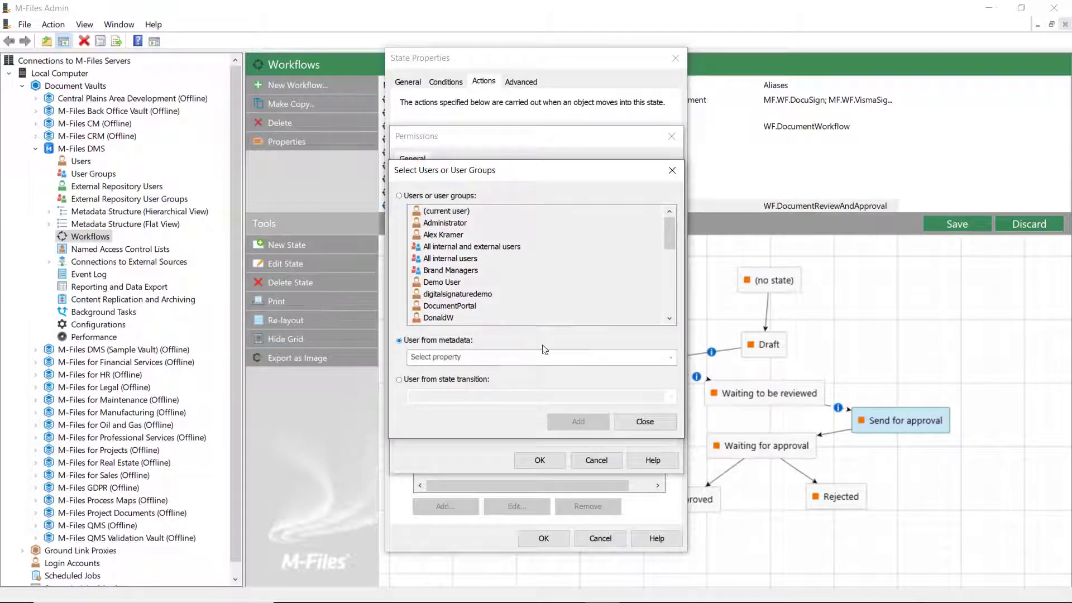
{"action": "left_click", "coordinate": [672, 357]}
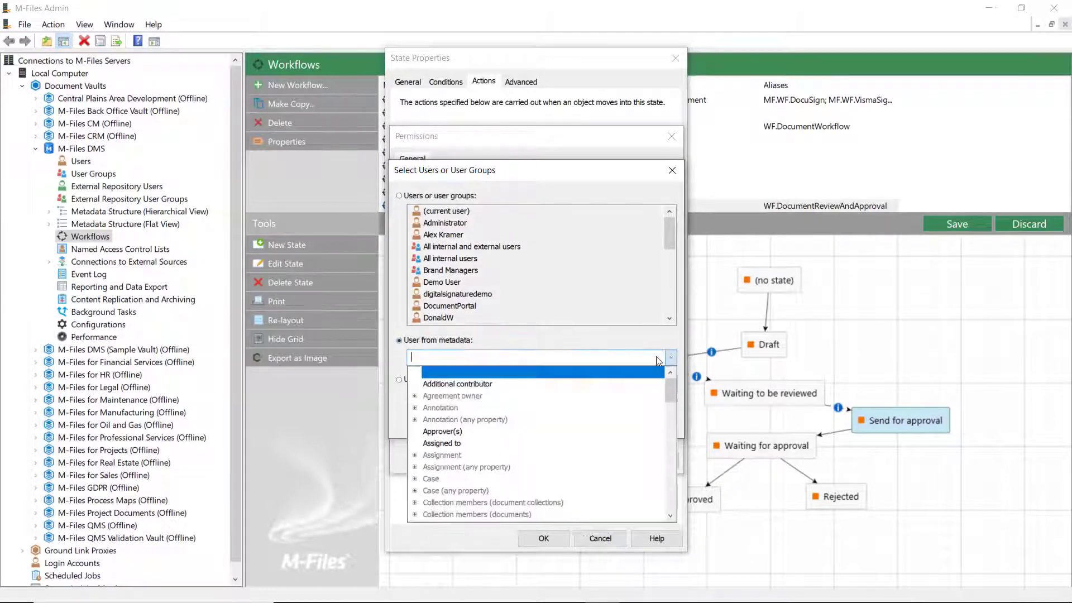
{"action": "left_click", "coordinate": [484, 431]}
{"action": "left_click", "coordinate": [565, 425]}
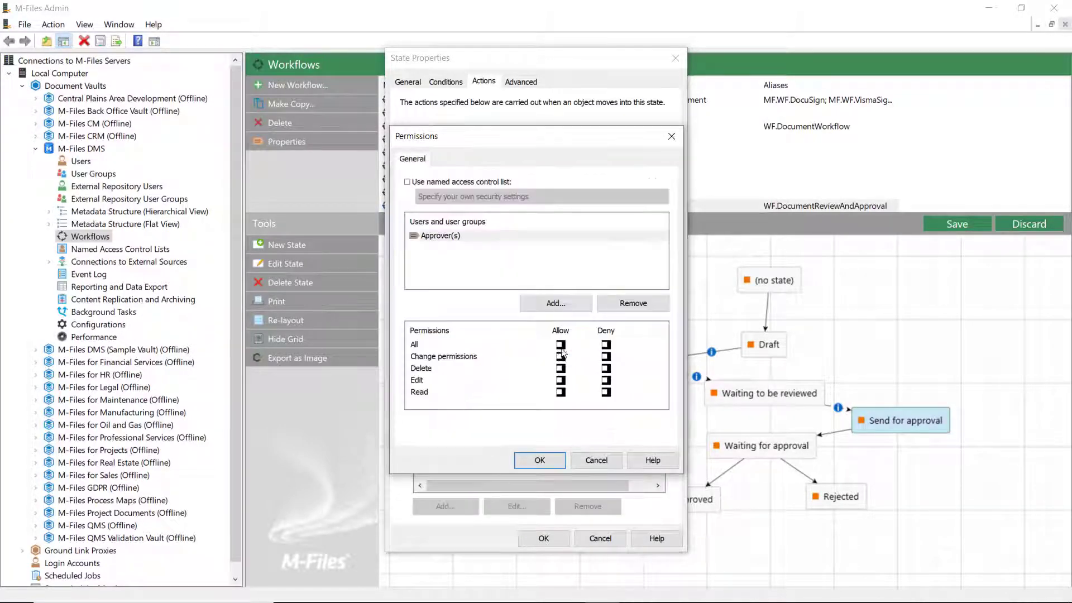
Step: Add Assigned to from metadata, allowing Approver(s) all permissions and setting Assigned to's rights
{"action": "left_click", "coordinate": [564, 305]}
{"action": "left_click", "coordinate": [474, 340]}
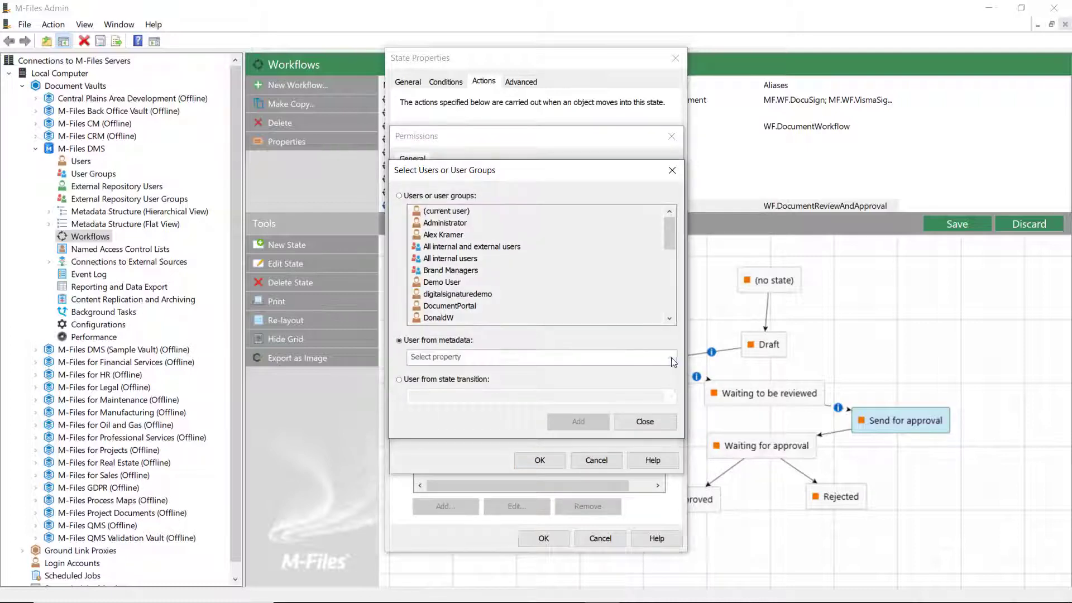
{"action": "left_click", "coordinate": [673, 362]}
{"action": "left_click", "coordinate": [487, 445]}
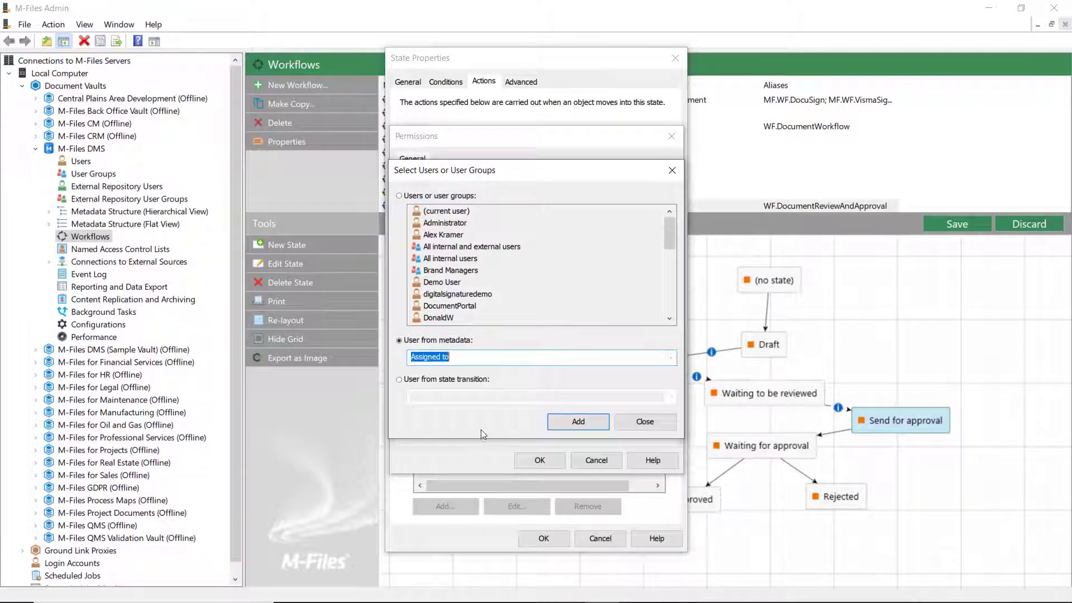
{"action": "left_click", "coordinate": [578, 422]}
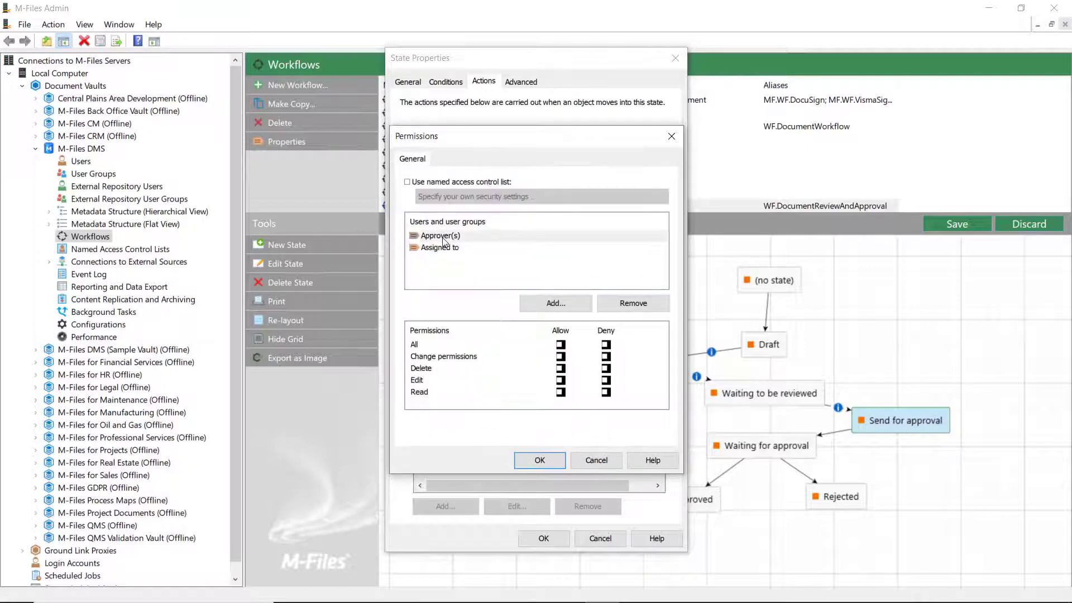
{"action": "left_click", "coordinate": [560, 347]}
{"action": "left_click", "coordinate": [449, 248]}
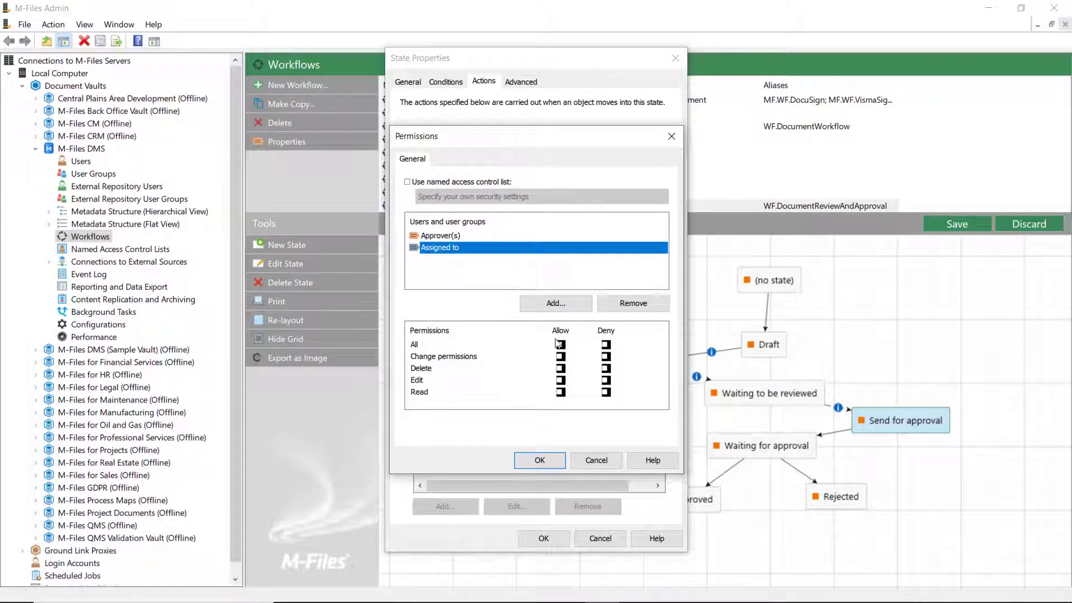
{"action": "left_click", "coordinate": [562, 351]}
Step: Add Created by with read permission, then confirm and save the Send for approval state
{"action": "left_click", "coordinate": [558, 305]}
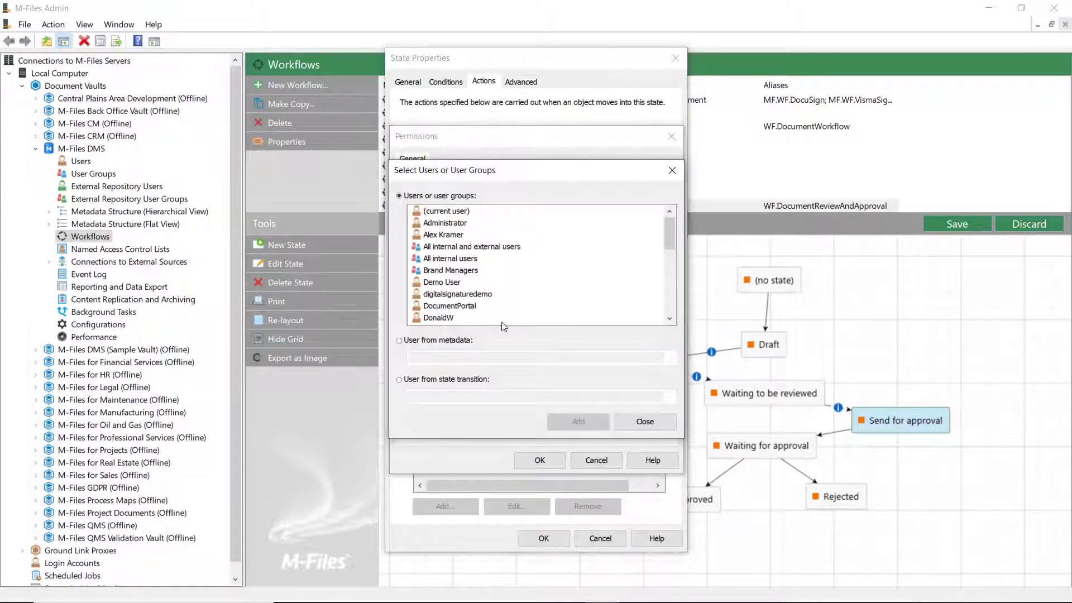
{"action": "left_click", "coordinate": [468, 341]}
{"action": "left_click", "coordinate": [672, 358]}
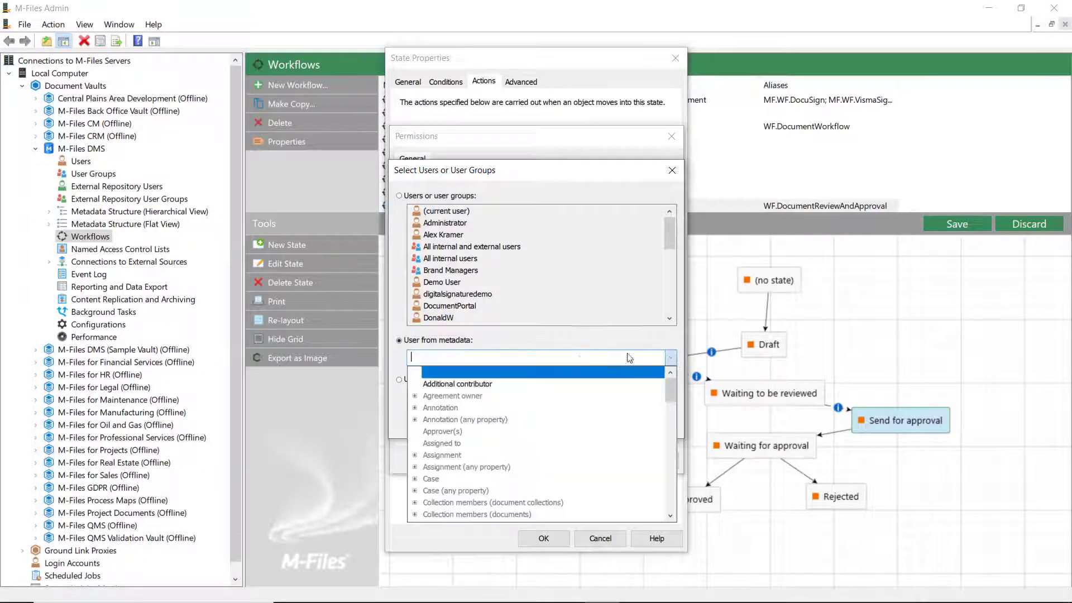
{"action": "scroll", "coordinate": [495, 427], "scroll_direction": "down", "scroll_amount": 3}
{"action": "left_click", "coordinate": [463, 462]}
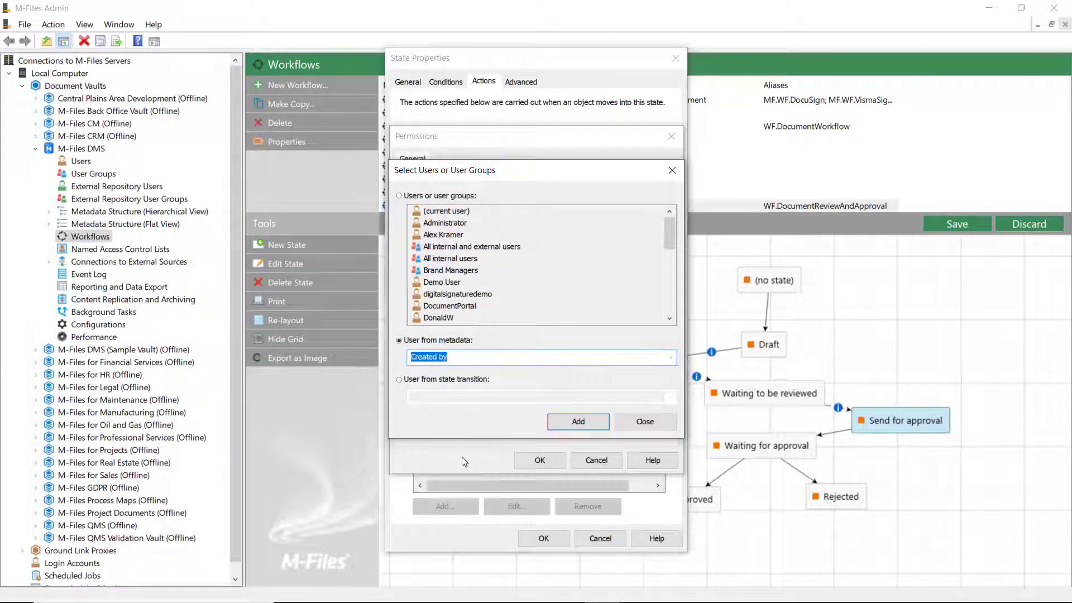
{"action": "left_click", "coordinate": [569, 427]}
{"action": "left_click", "coordinate": [447, 260]}
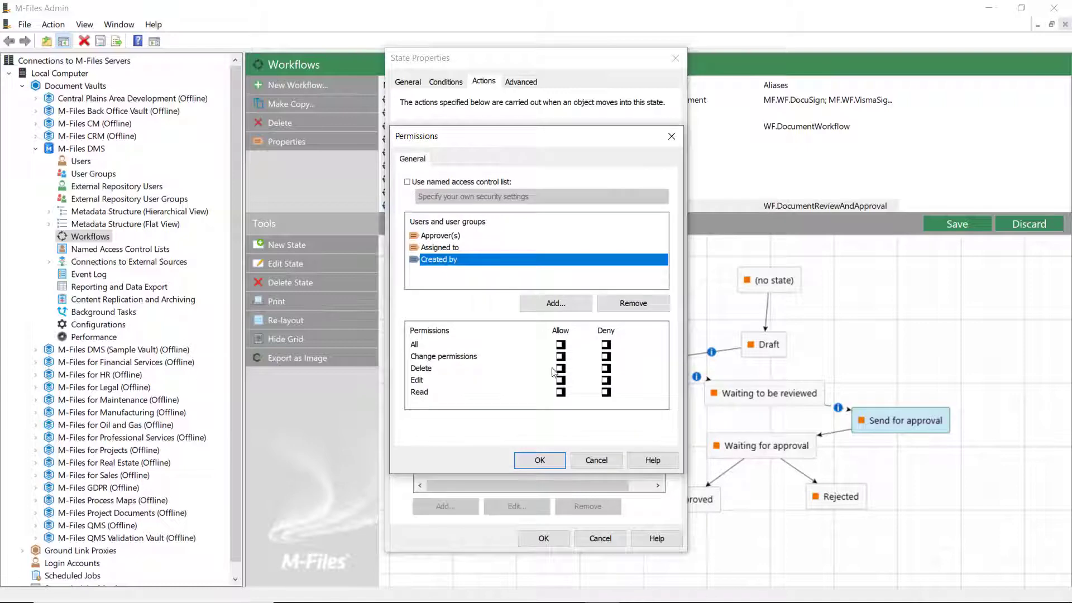
{"action": "left_click", "coordinate": [561, 393]}
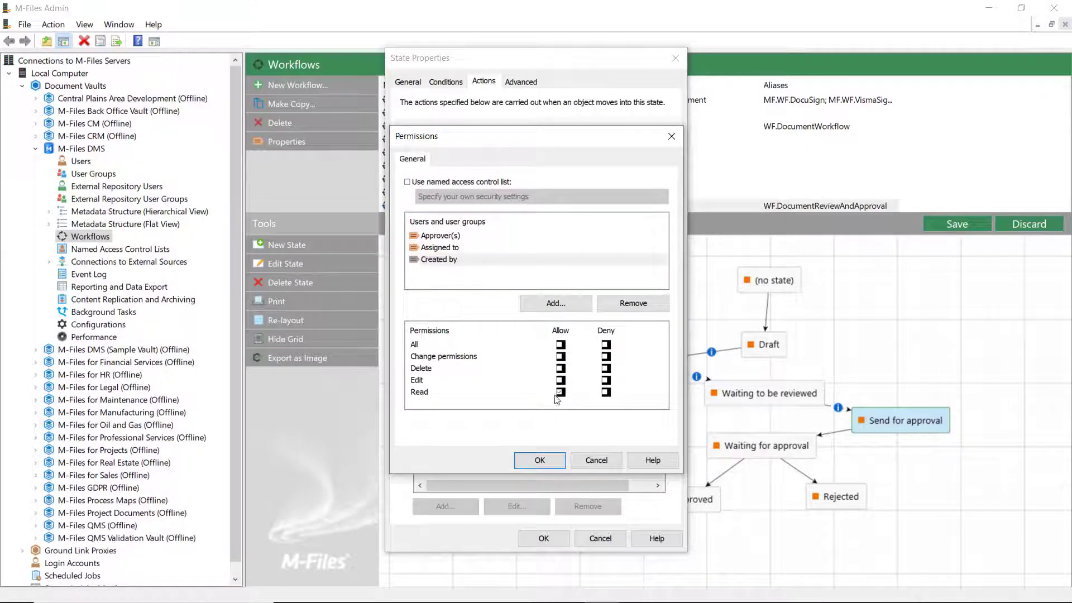
{"action": "left_click", "coordinate": [540, 461]}
{"action": "left_click", "coordinate": [544, 538]}
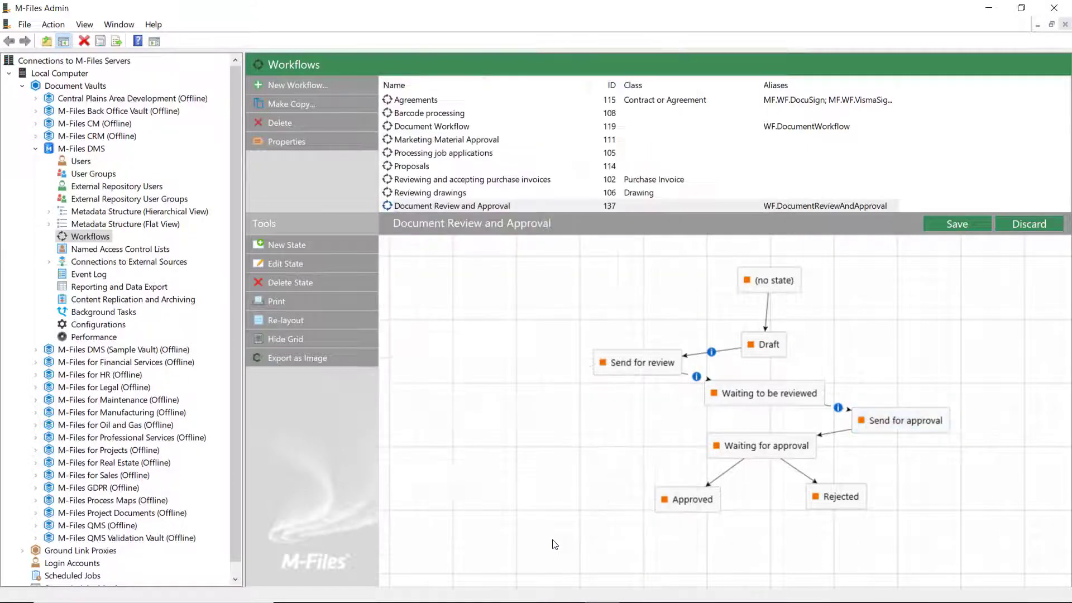
Step: Set the Send for approval → Waiting for approval transition to trigger automatically after 0 days
{"action": "double_click", "coordinate": [845, 437]}
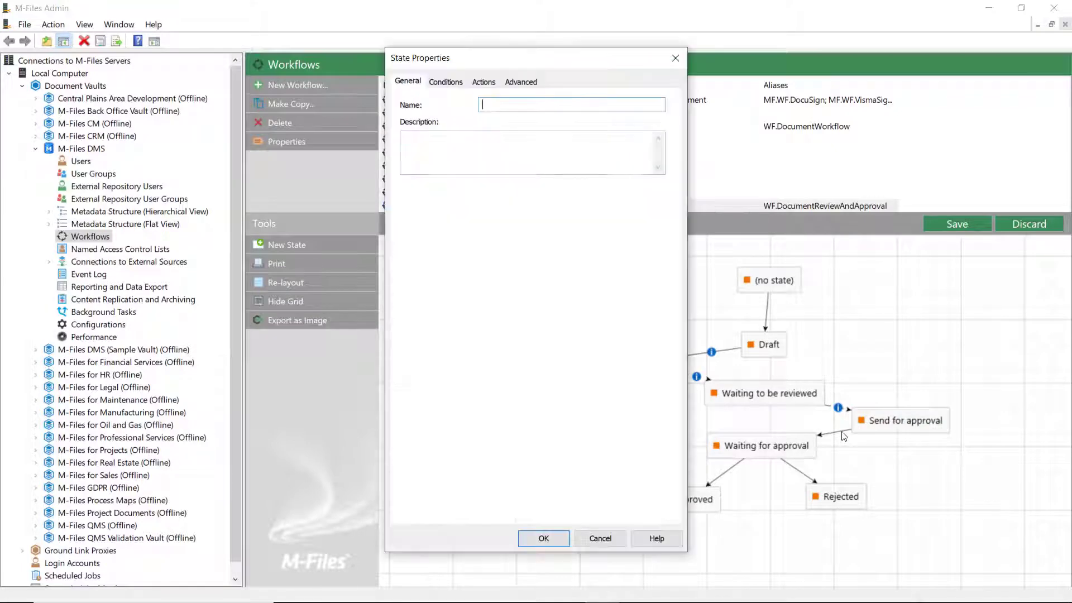
{"action": "left_click", "coordinate": [602, 537]}
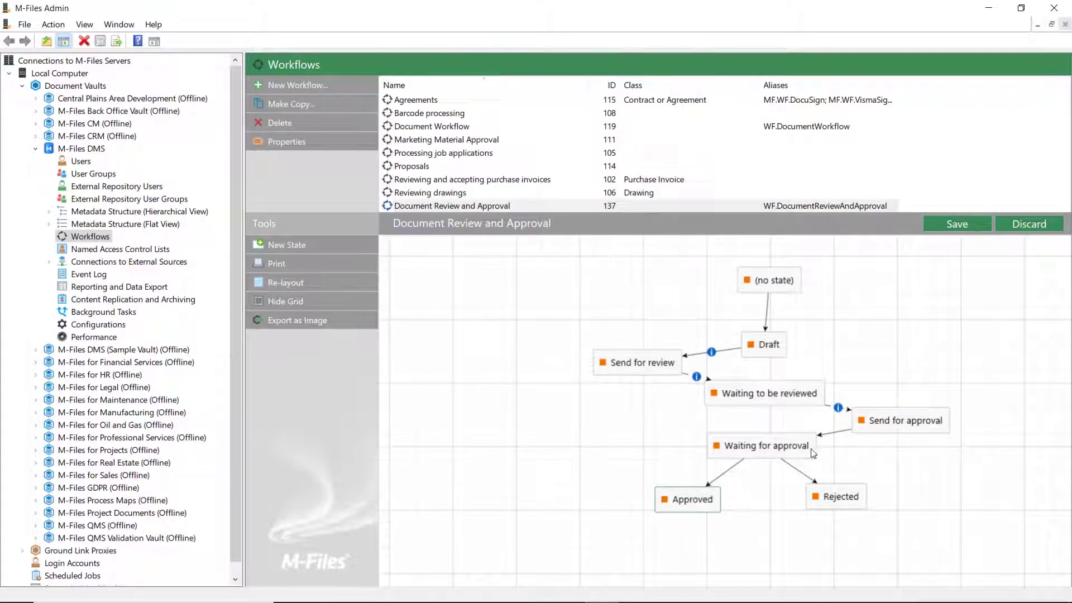
{"action": "double_click", "coordinate": [839, 437]}
{"action": "left_click", "coordinate": [571, 71]}
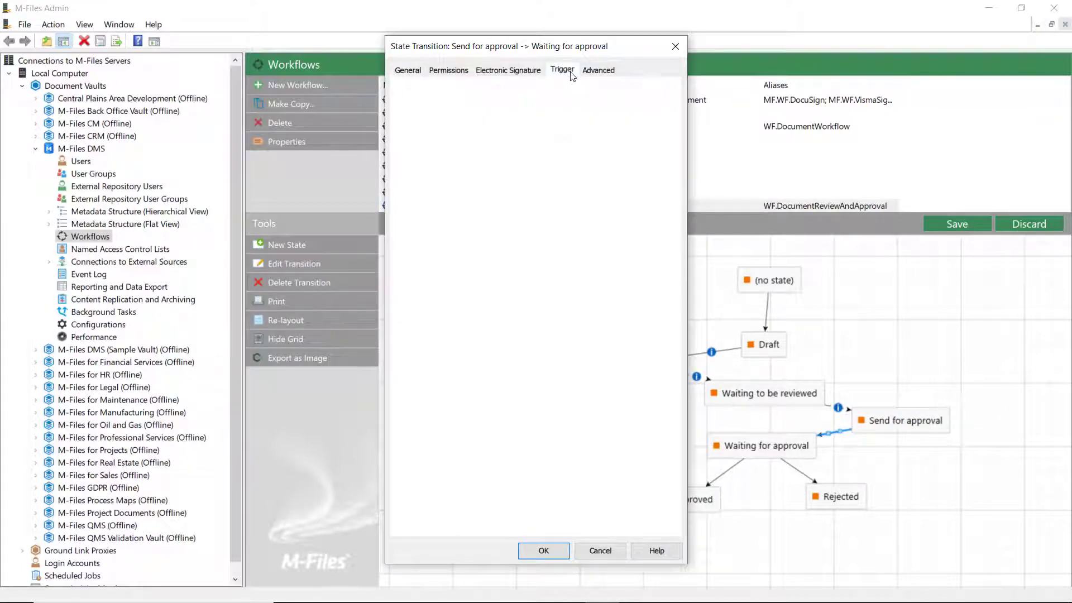
{"action": "left_click", "coordinate": [505, 146]}
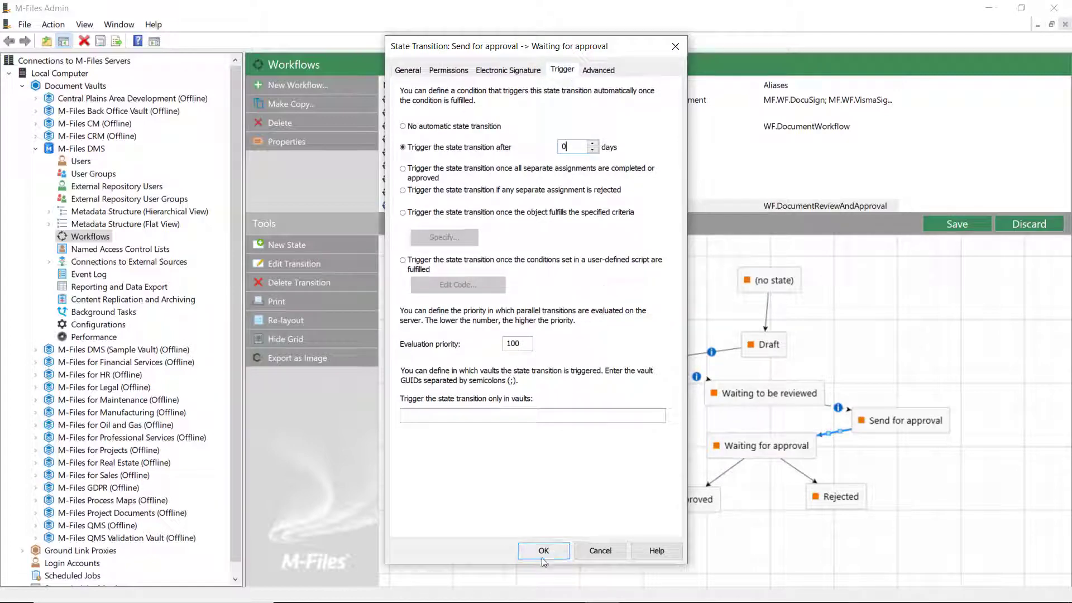
{"action": "left_click", "coordinate": [558, 551]}
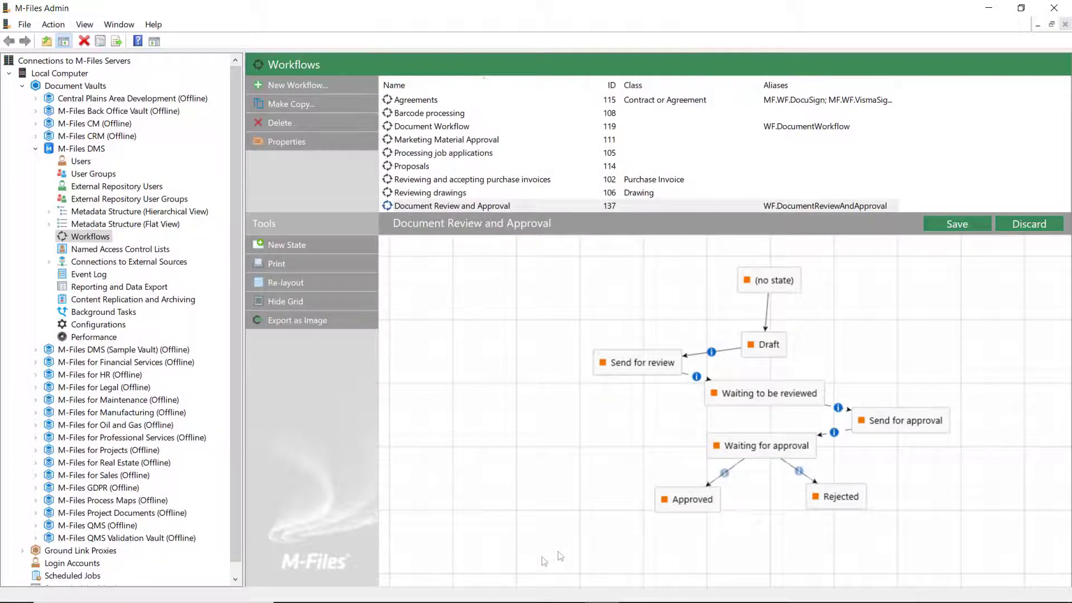
Step: Make the Approved state set Full control for all internal users when entered
{"action": "double_click", "coordinate": [700, 506]}
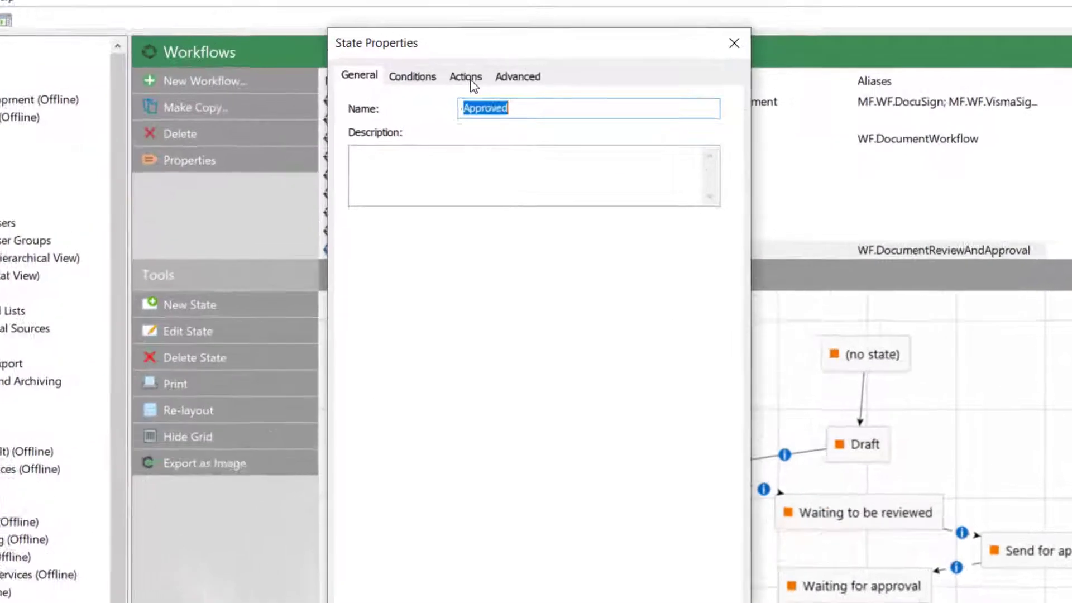
{"action": "left_click", "coordinate": [484, 82]}
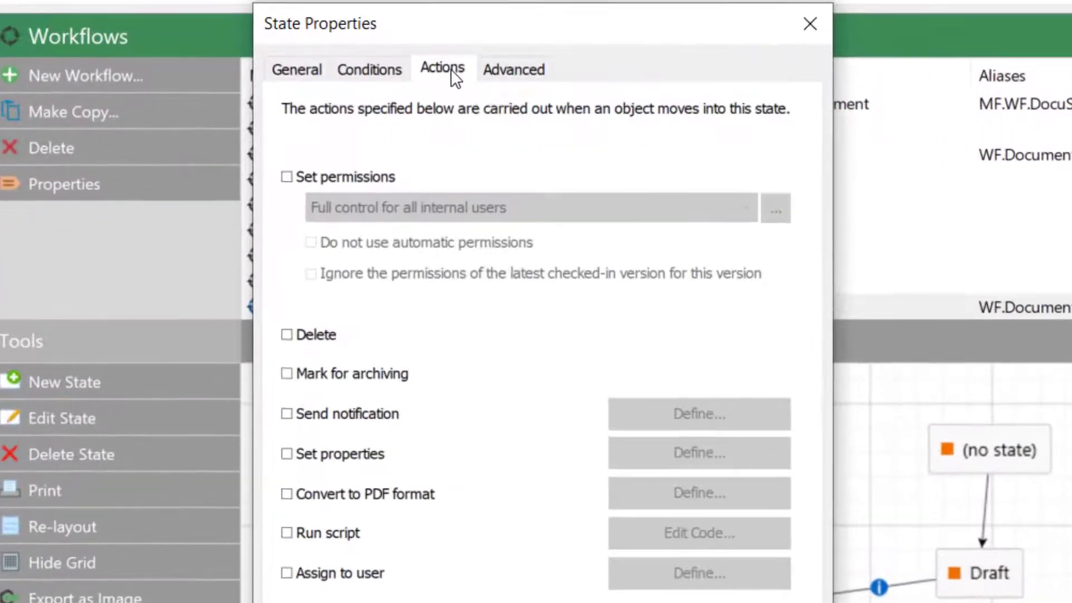
{"action": "left_click", "coordinate": [362, 178]}
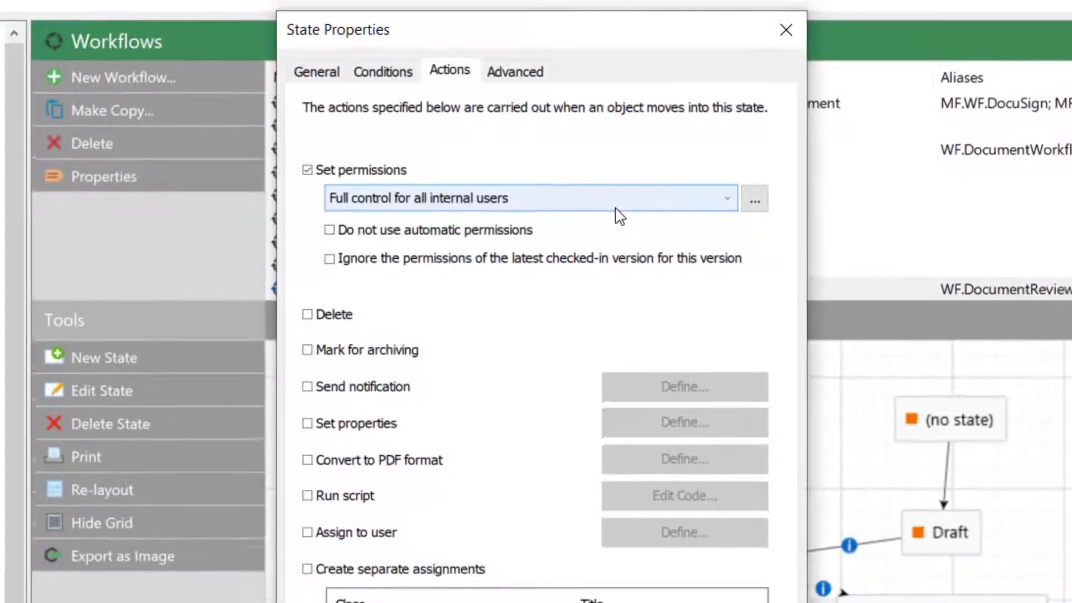
{"action": "left_click", "coordinate": [546, 539]}
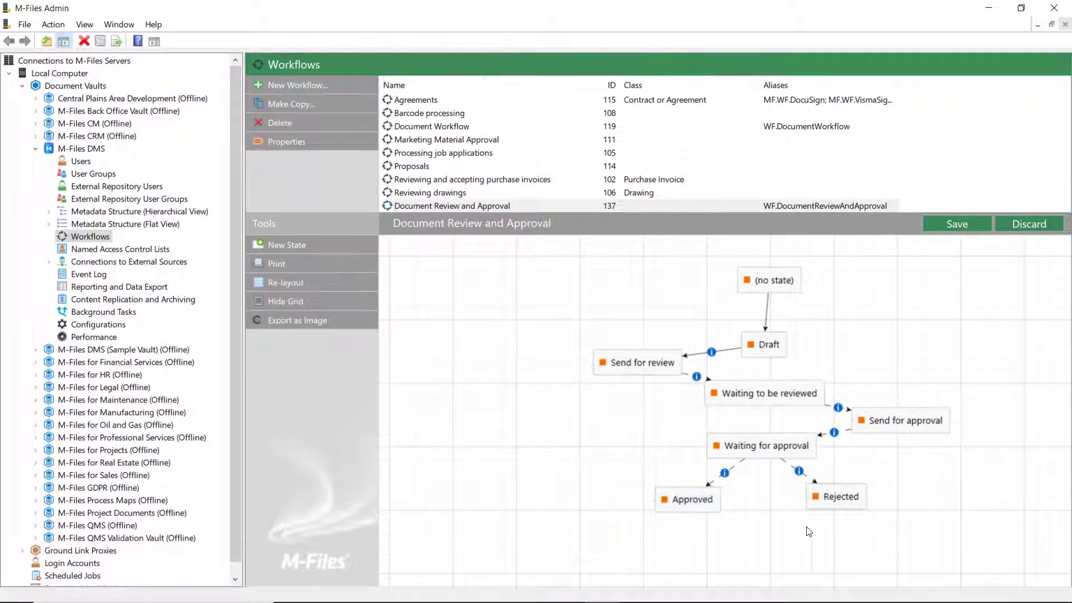
Step: Make the Rejected state set Full control for all internal users when entered
{"action": "double_click", "coordinate": [816, 496]}
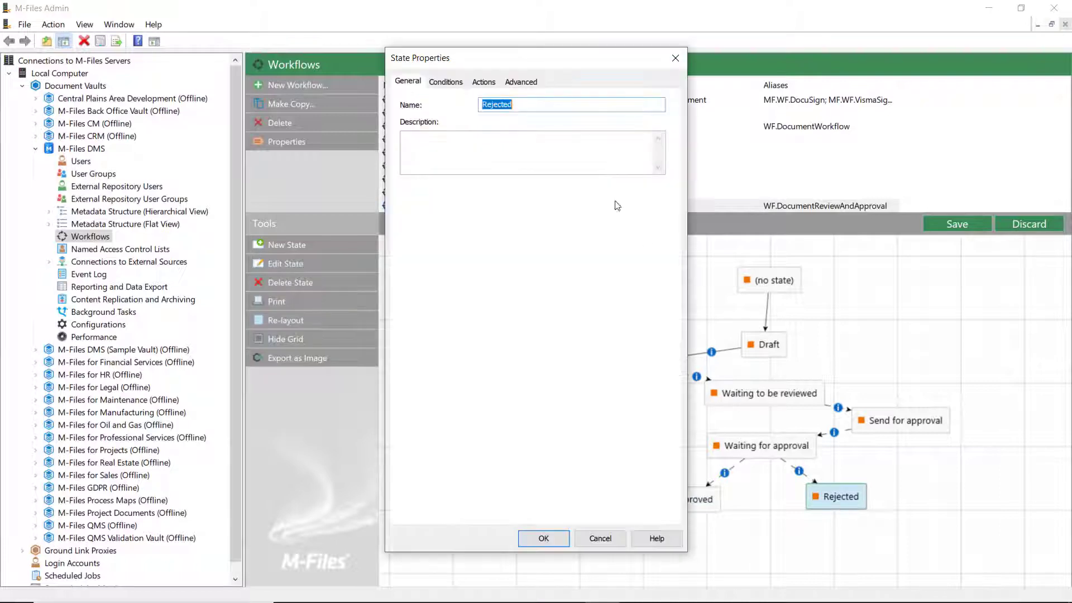
{"action": "left_click", "coordinate": [483, 82]}
{"action": "left_click", "coordinate": [445, 140]}
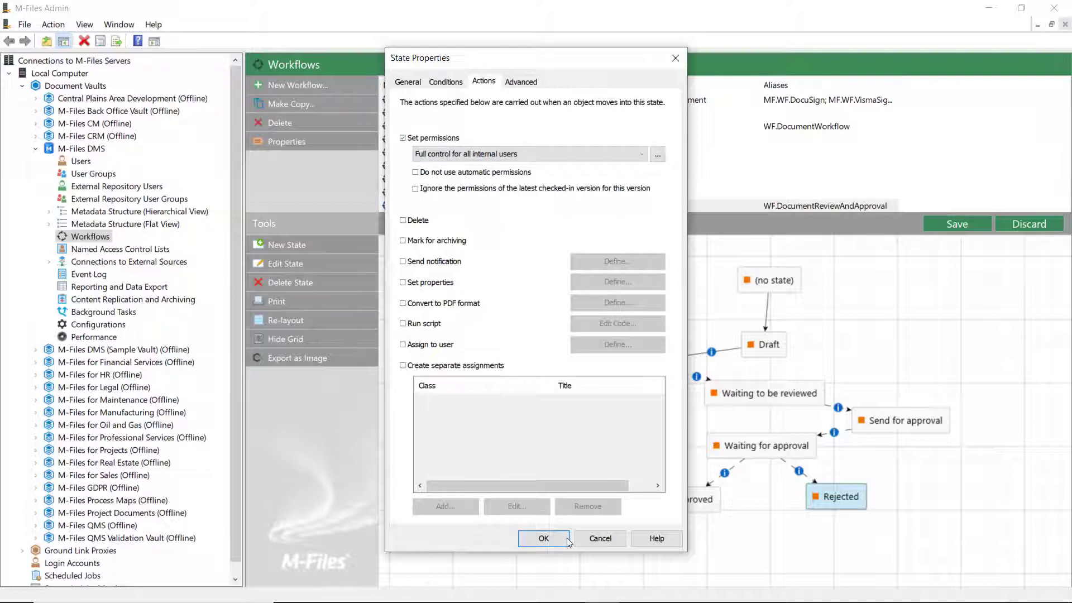
{"action": "left_click", "coordinate": [553, 539]}
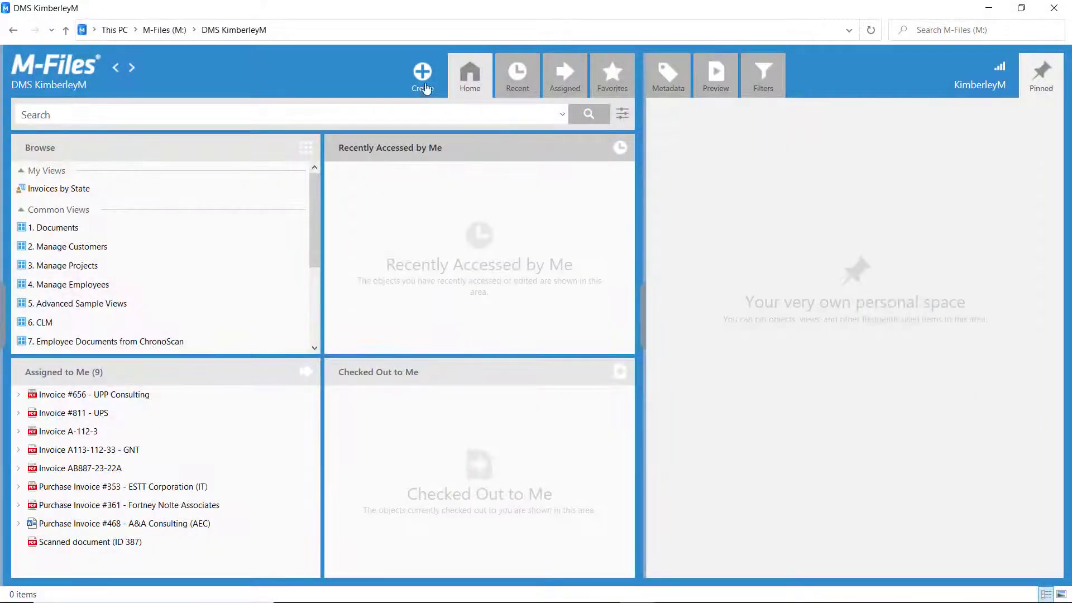
Step: Create a Word document of class Document titled 'Training offerings 2021' in Document Review and Approval
{"action": "left_click", "coordinate": [426, 90]}
{"action": "left_click", "coordinate": [414, 150]}
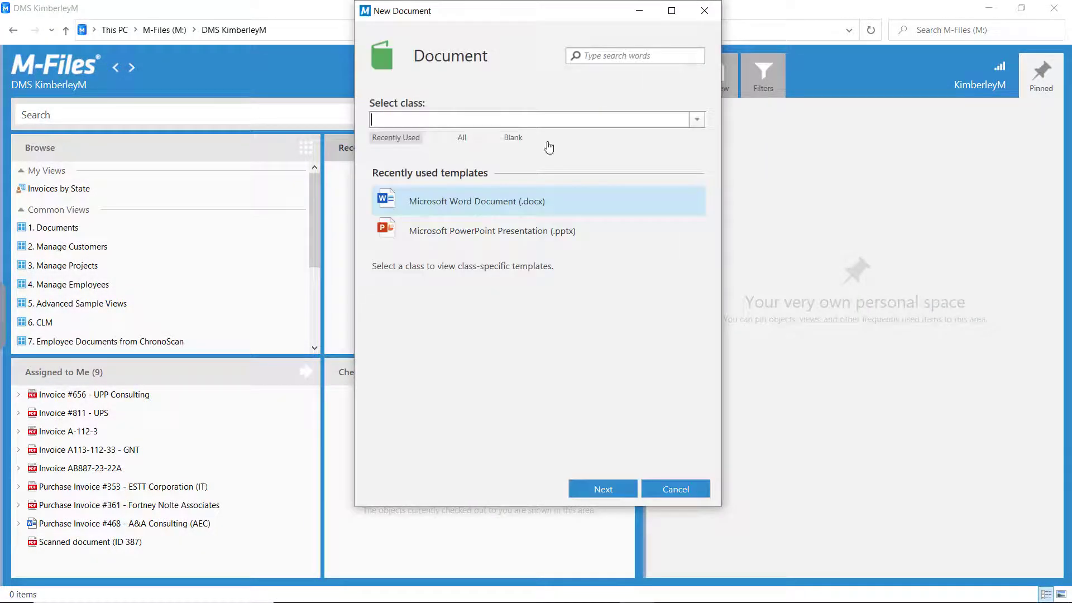
{"action": "left_click", "coordinate": [392, 288]}
{"action": "scroll", "coordinate": [402, 269], "scroll_direction": "down", "scroll_amount": 5}
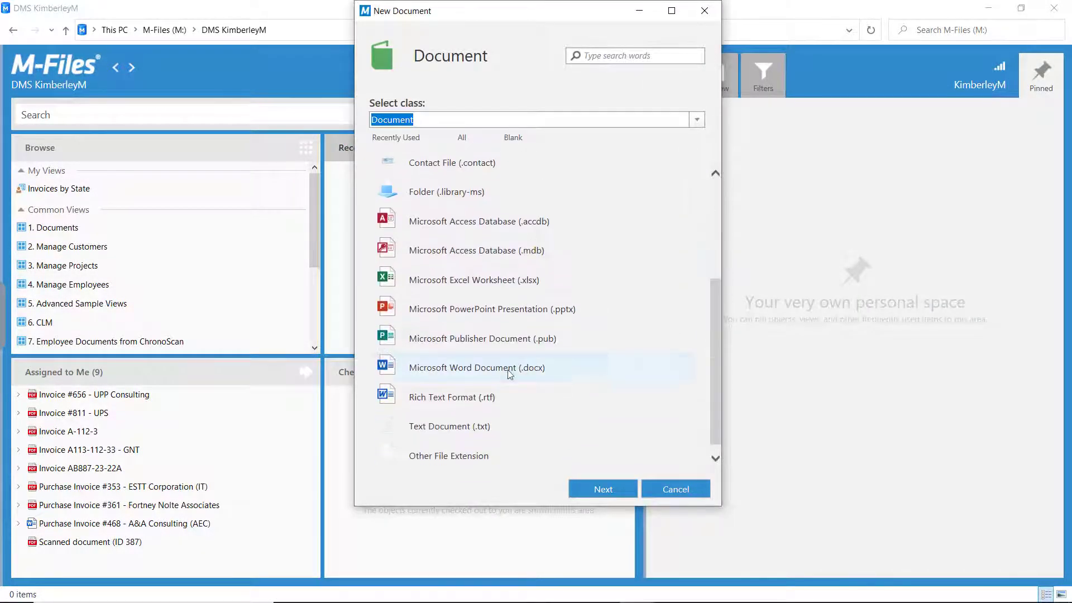
{"action": "left_click", "coordinate": [509, 373]}
{"action": "left_click", "coordinate": [605, 487]}
{"action": "type", "text": "Training of"}
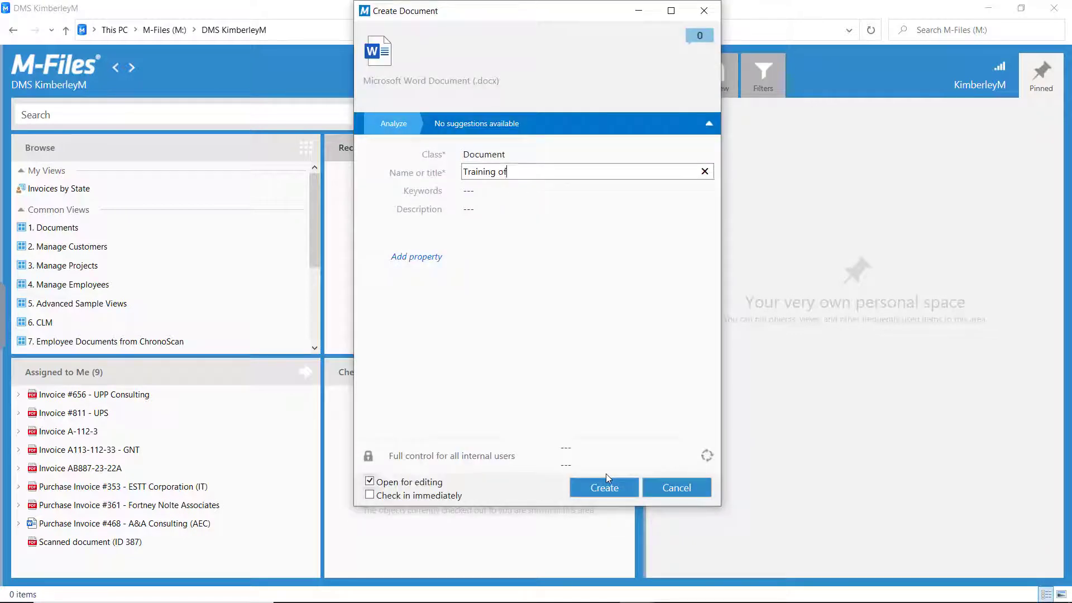
{"action": "type", "text": "ferings 2021"}
{"action": "left_click", "coordinate": [596, 451]}
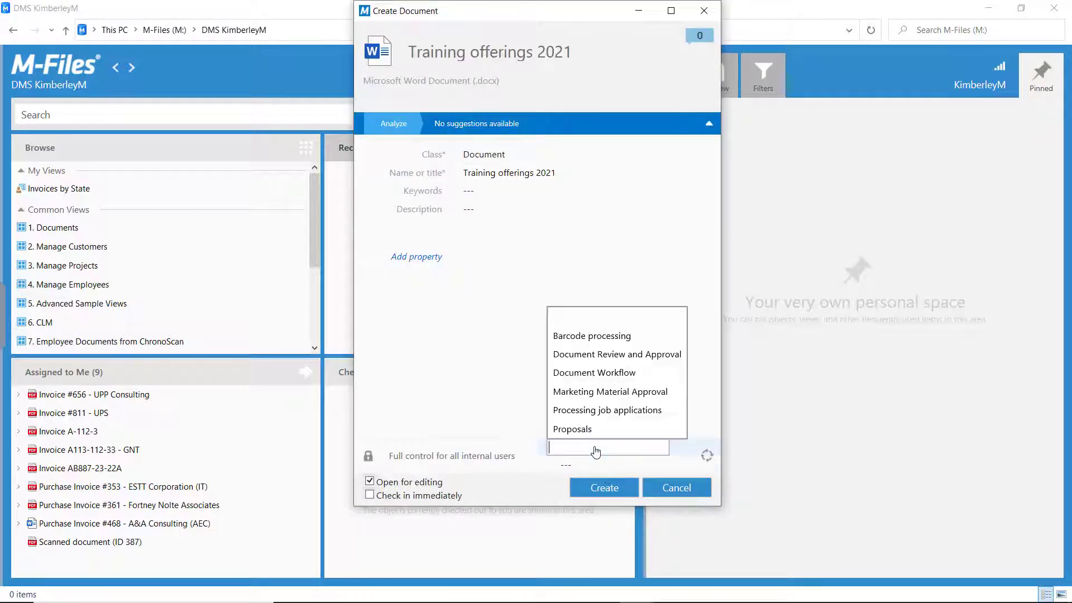
{"action": "left_click", "coordinate": [648, 355]}
{"action": "left_click", "coordinate": [616, 489]}
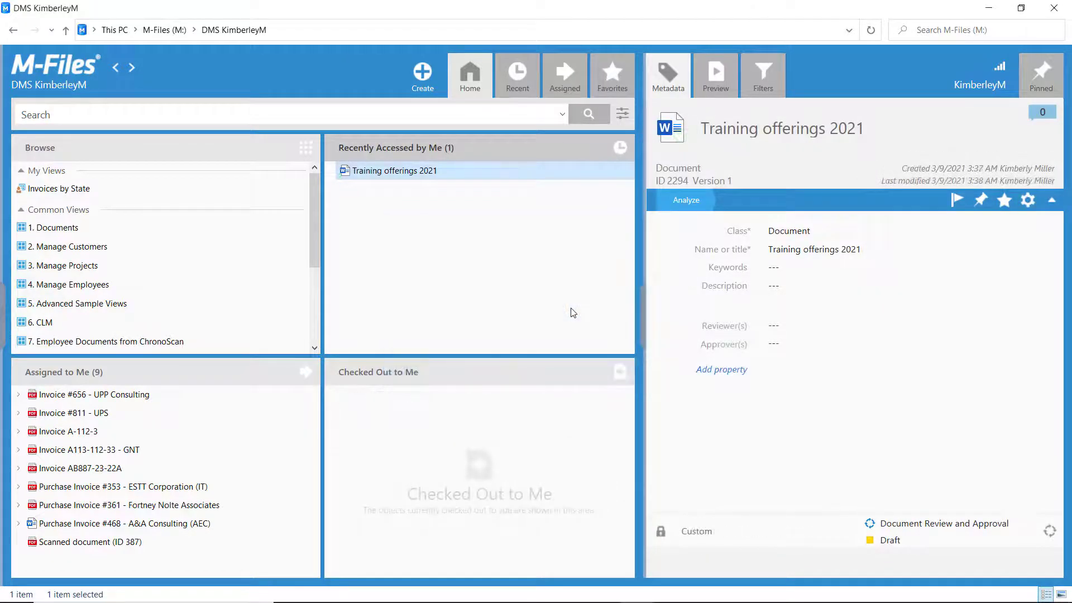
Step: Check the new document's permissions, then add two users as Reviewer(s)
{"action": "left_click", "coordinate": [731, 529]}
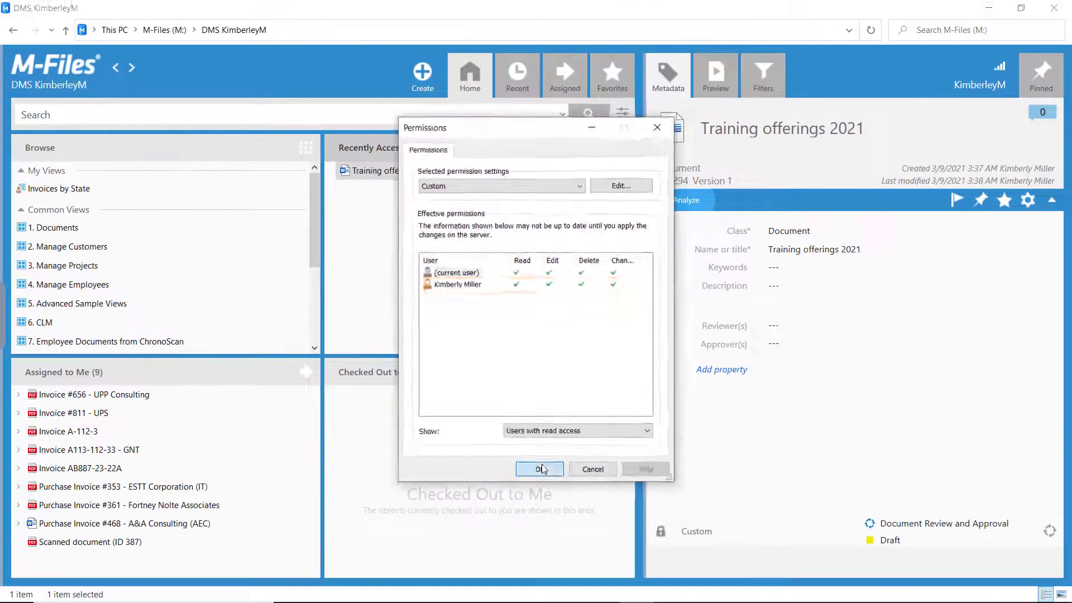
{"action": "left_click", "coordinate": [543, 563]}
{"action": "left_click", "coordinate": [998, 321]}
{"action": "type", "text": "joh"}
{"action": "left_click", "coordinate": [799, 344]}
{"action": "type", "text": "joh"}
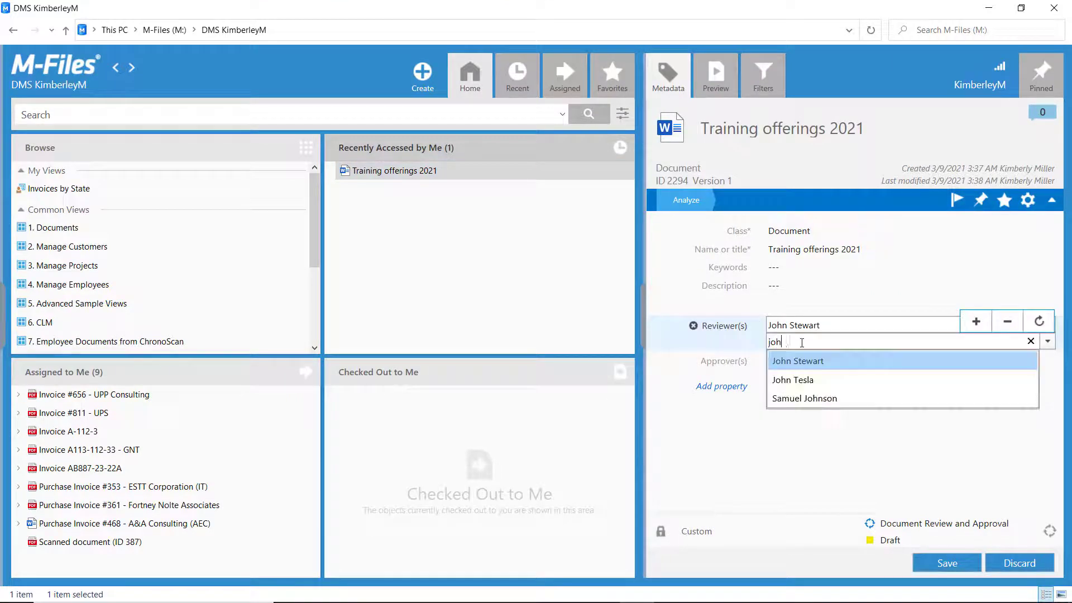
{"action": "left_click", "coordinate": [794, 382]}
Step: Set the Approver(s), apply the Send for review transition, save, and recheck permissions
{"action": "key", "text": "Tab"}
{"action": "type", "text": "jon"}
{"action": "left_click", "coordinate": [796, 380]}
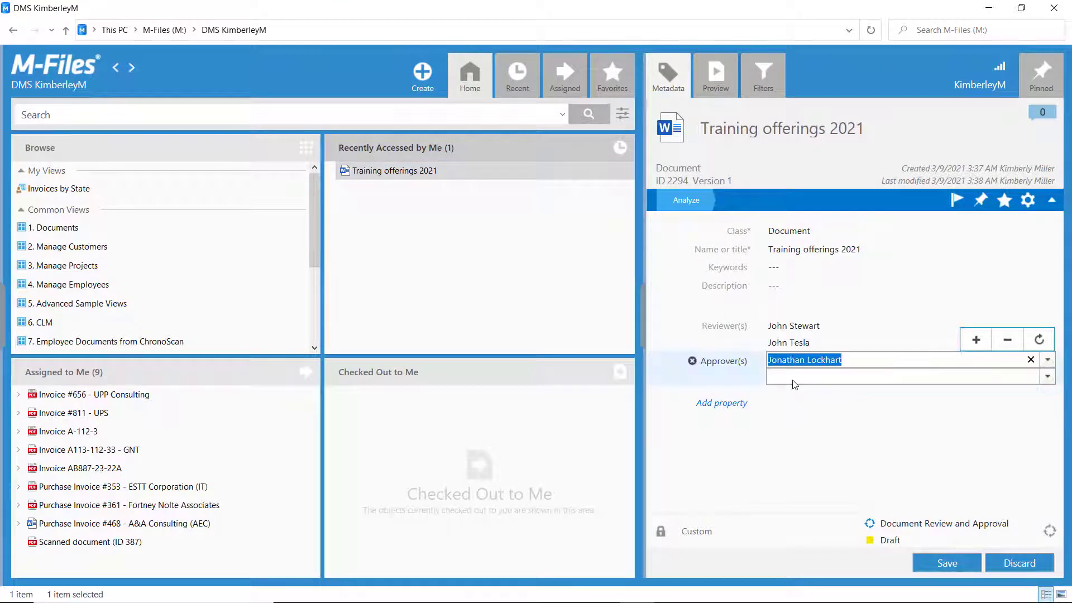
{"action": "left_click", "coordinate": [918, 539]}
{"action": "left_click", "coordinate": [915, 520]}
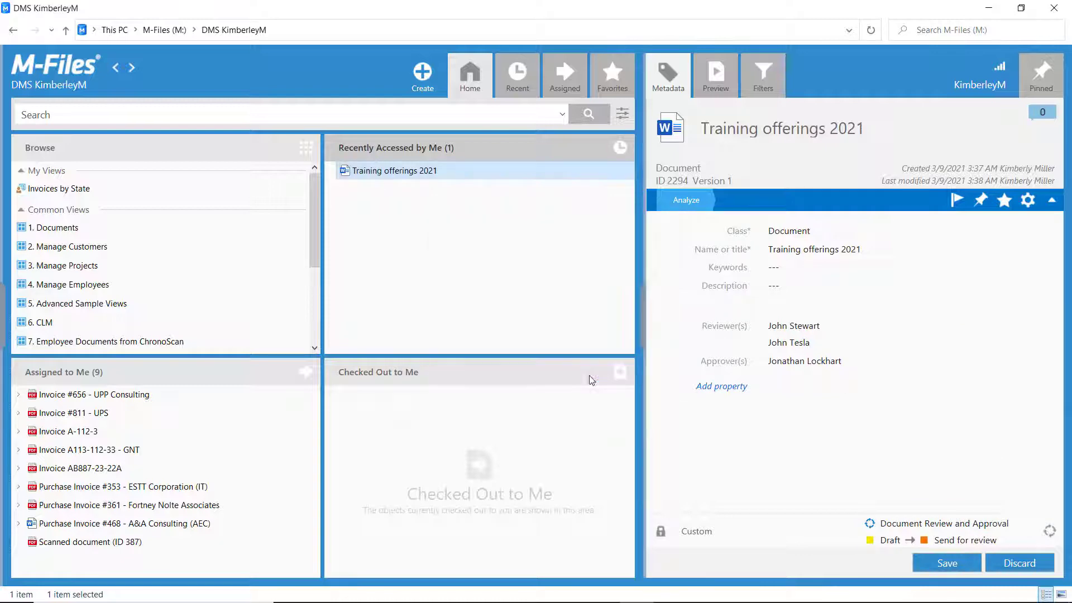
{"action": "left_click", "coordinate": [962, 565]}
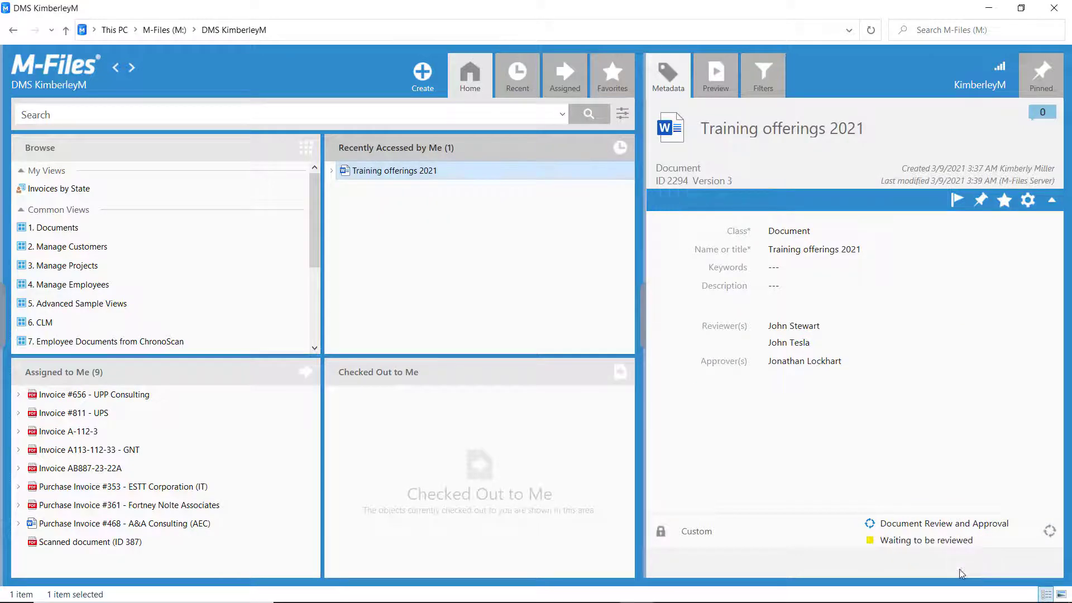
{"action": "left_click", "coordinate": [726, 534]}
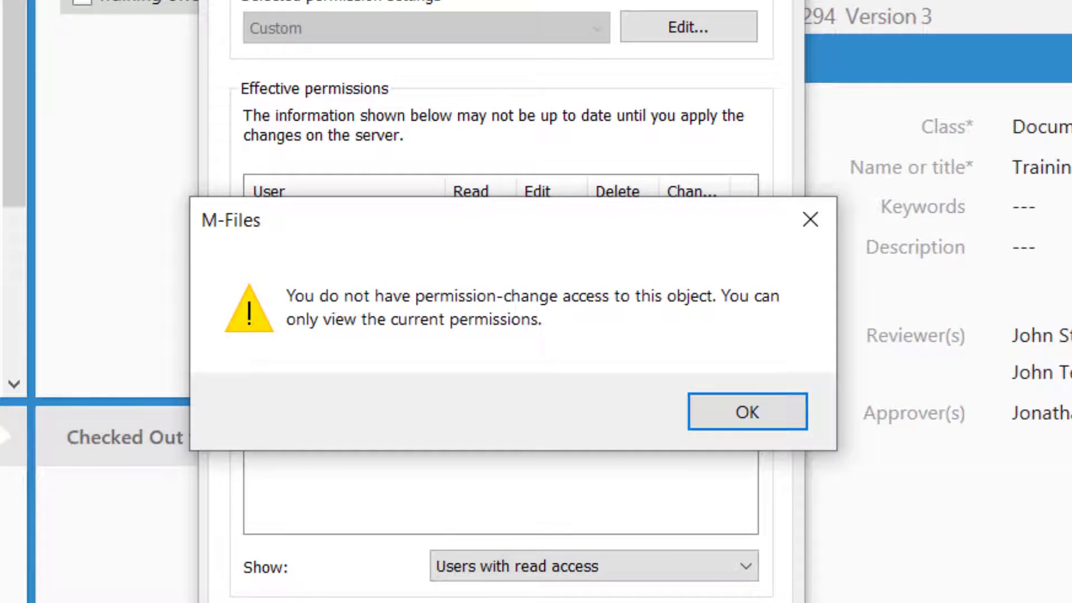
{"action": "left_click", "coordinate": [732, 414]}
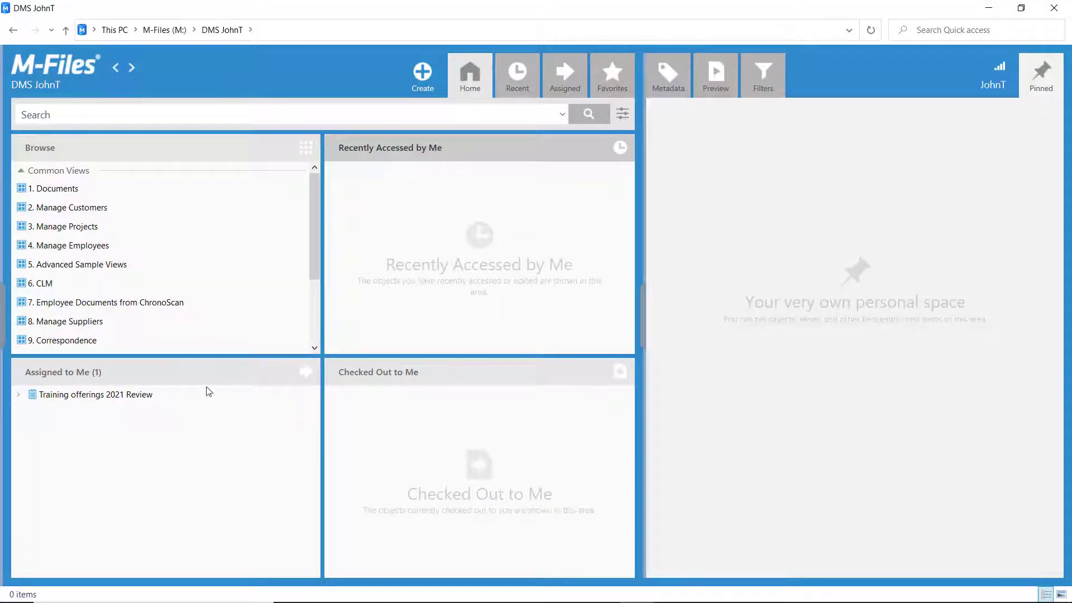
Step: Inspect the permissions of the Training offerings 2021 Review and Approval assignments
{"action": "left_click", "coordinate": [134, 395]}
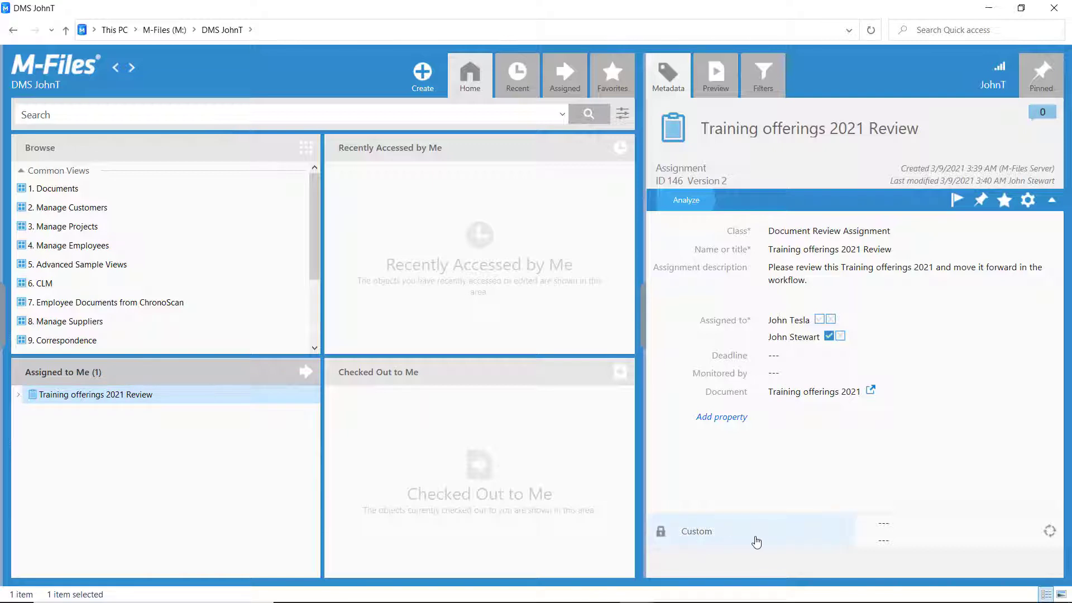
{"action": "left_click", "coordinate": [771, 540]}
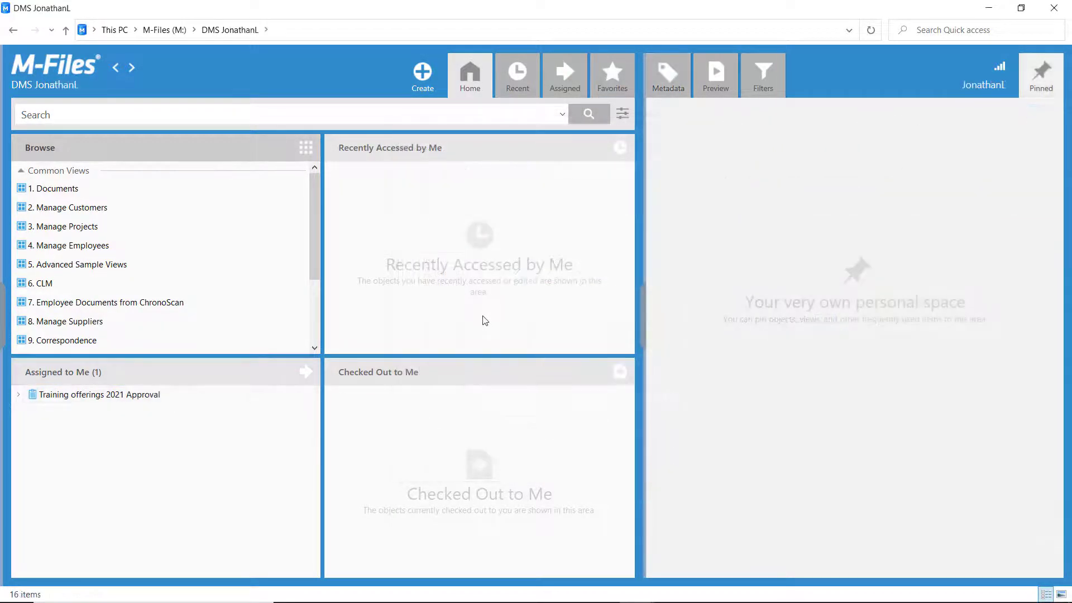
{"action": "left_click", "coordinate": [135, 394]}
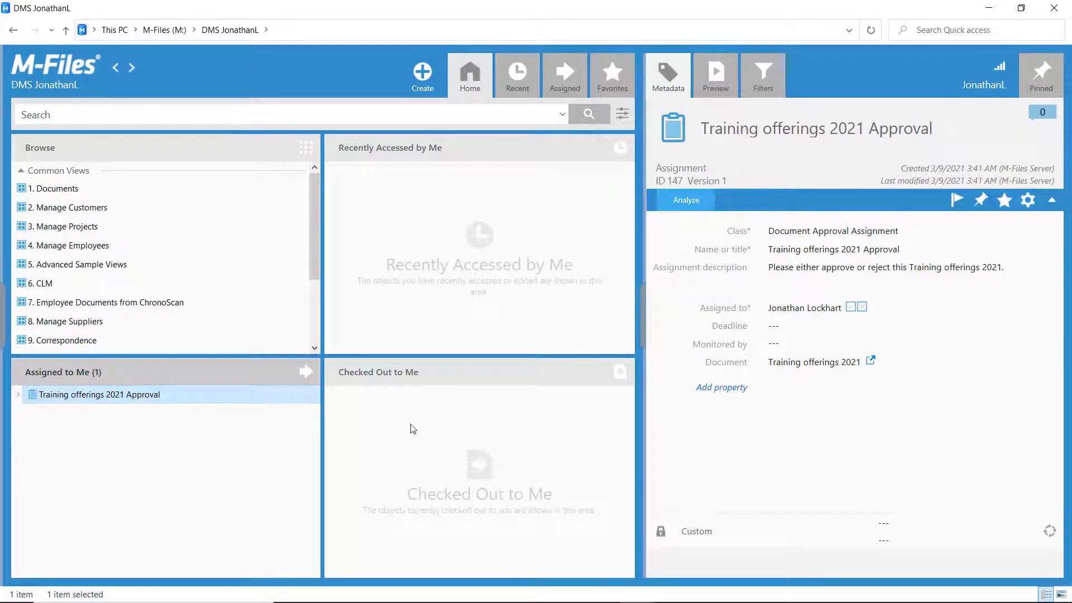
{"action": "left_click", "coordinate": [715, 533]}
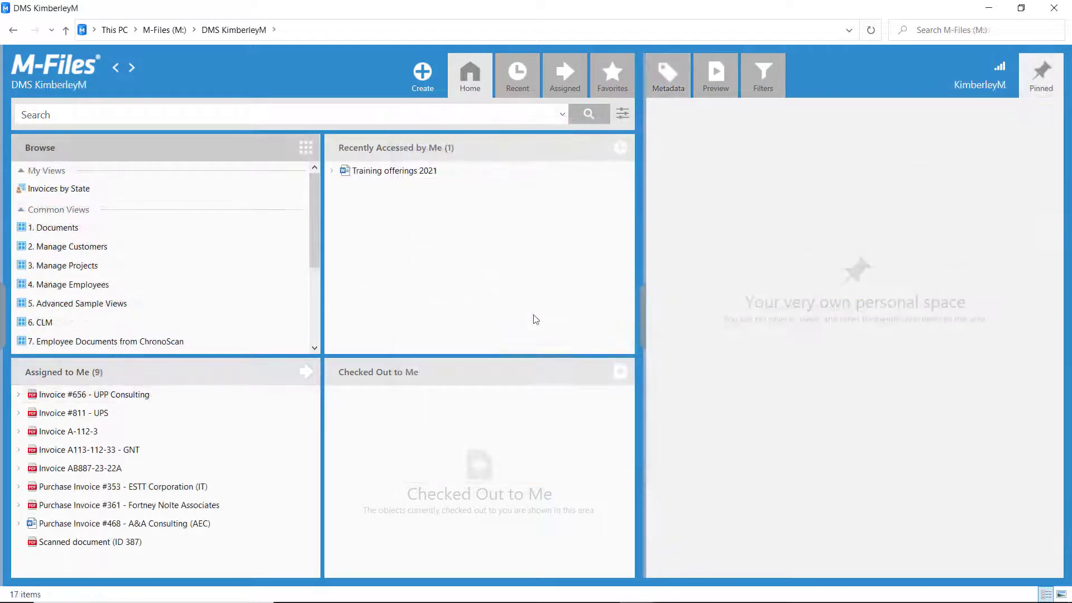
Step: Open Training offerings 2021 from Recently Accessed by Me to verify its Approved state
{"action": "left_click", "coordinate": [394, 172]}
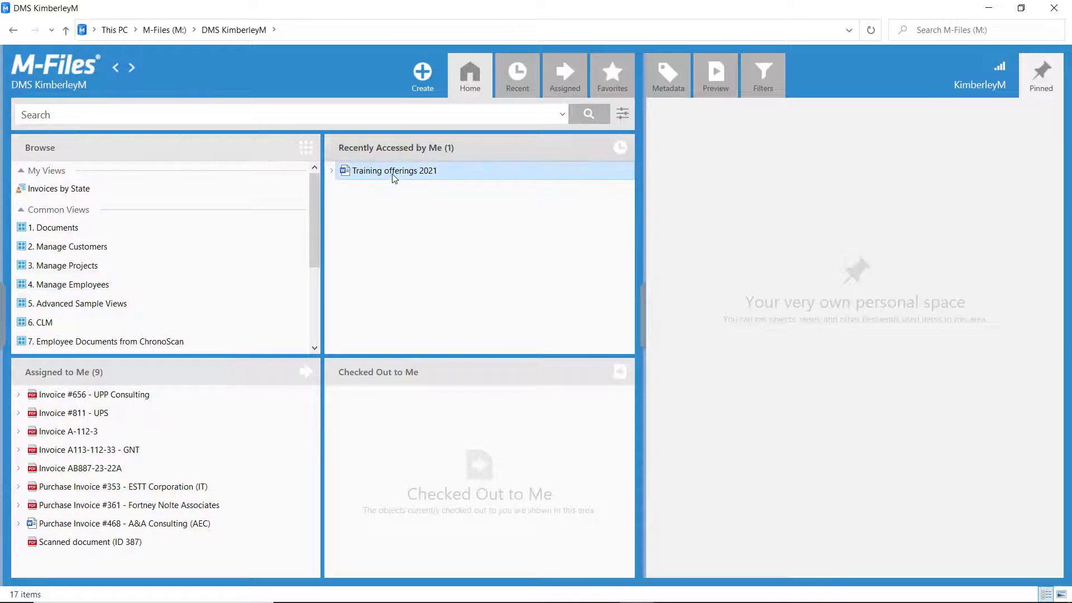